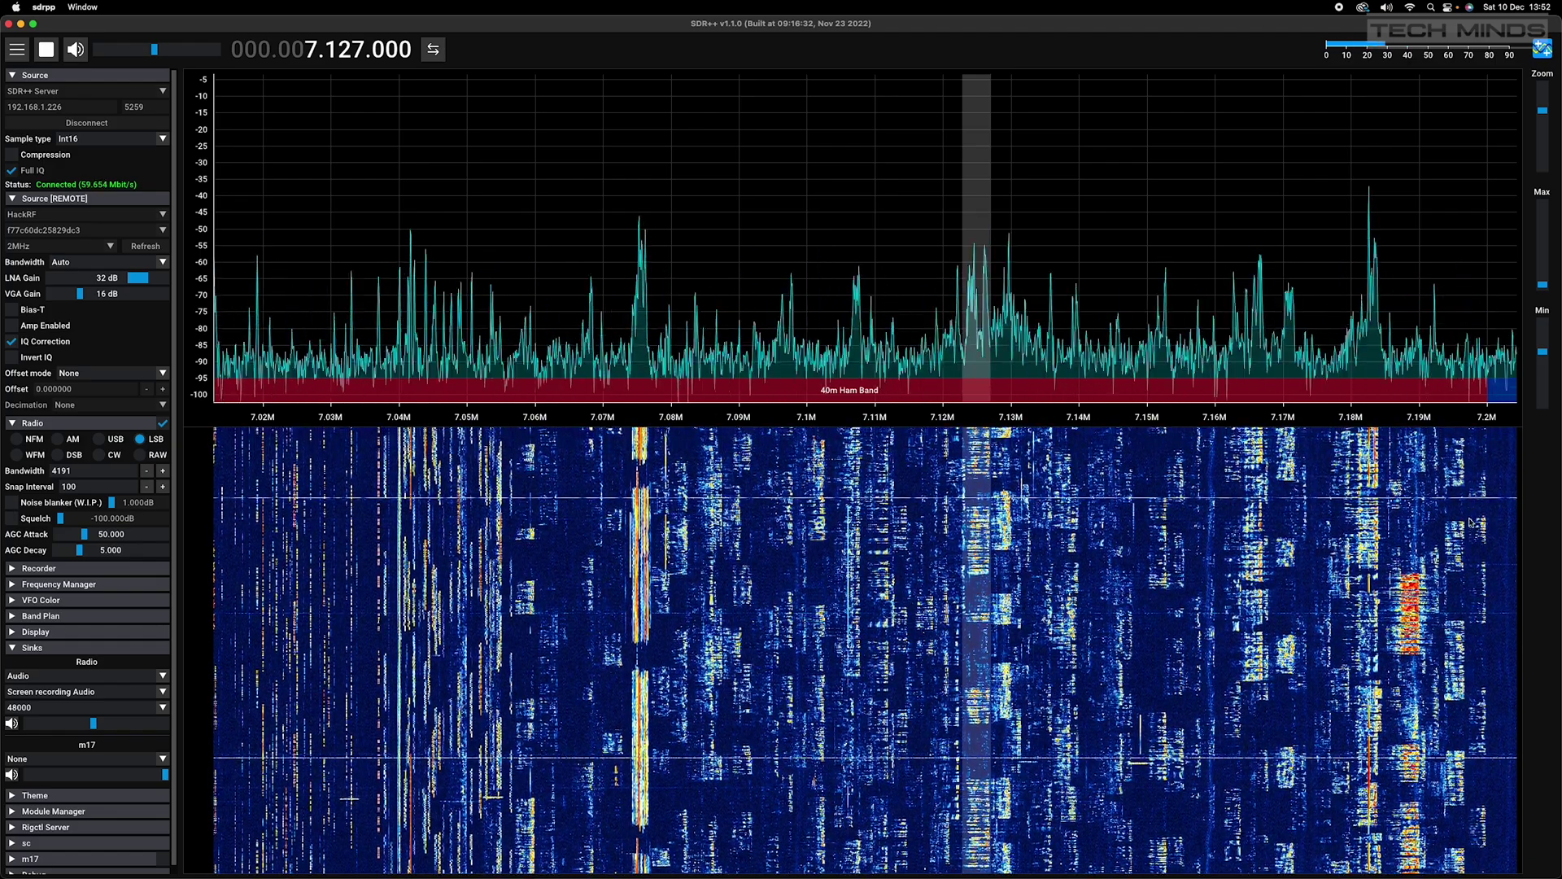
Tune the receiver to the signal near 7.183 MHz, stepping it up to 7.184.000
left_click(1375, 504)
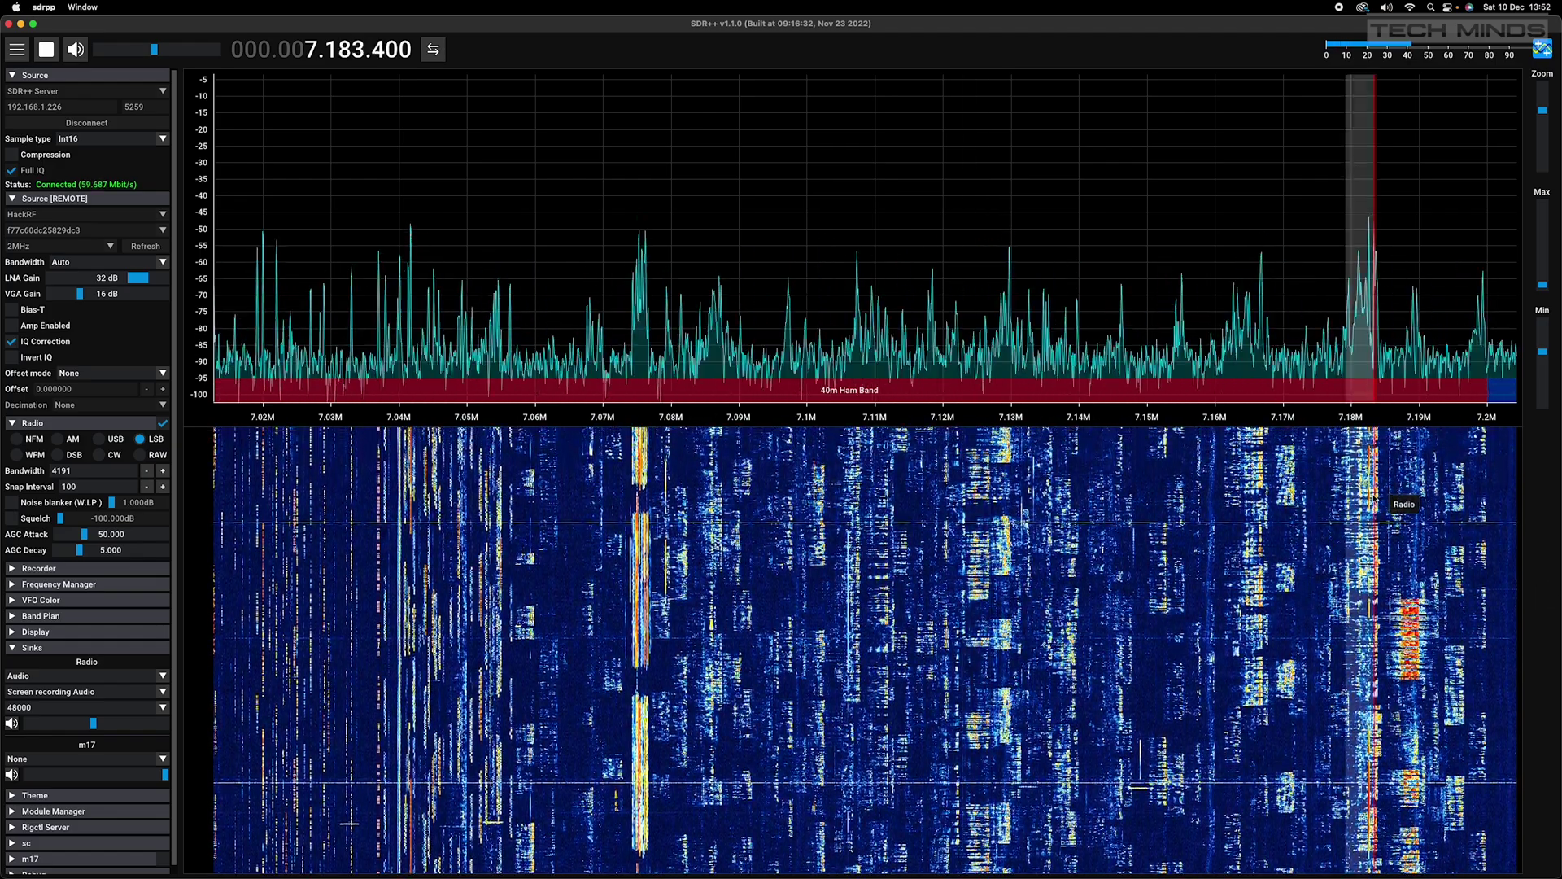
left_click_drag(1375, 497, 1379, 502)
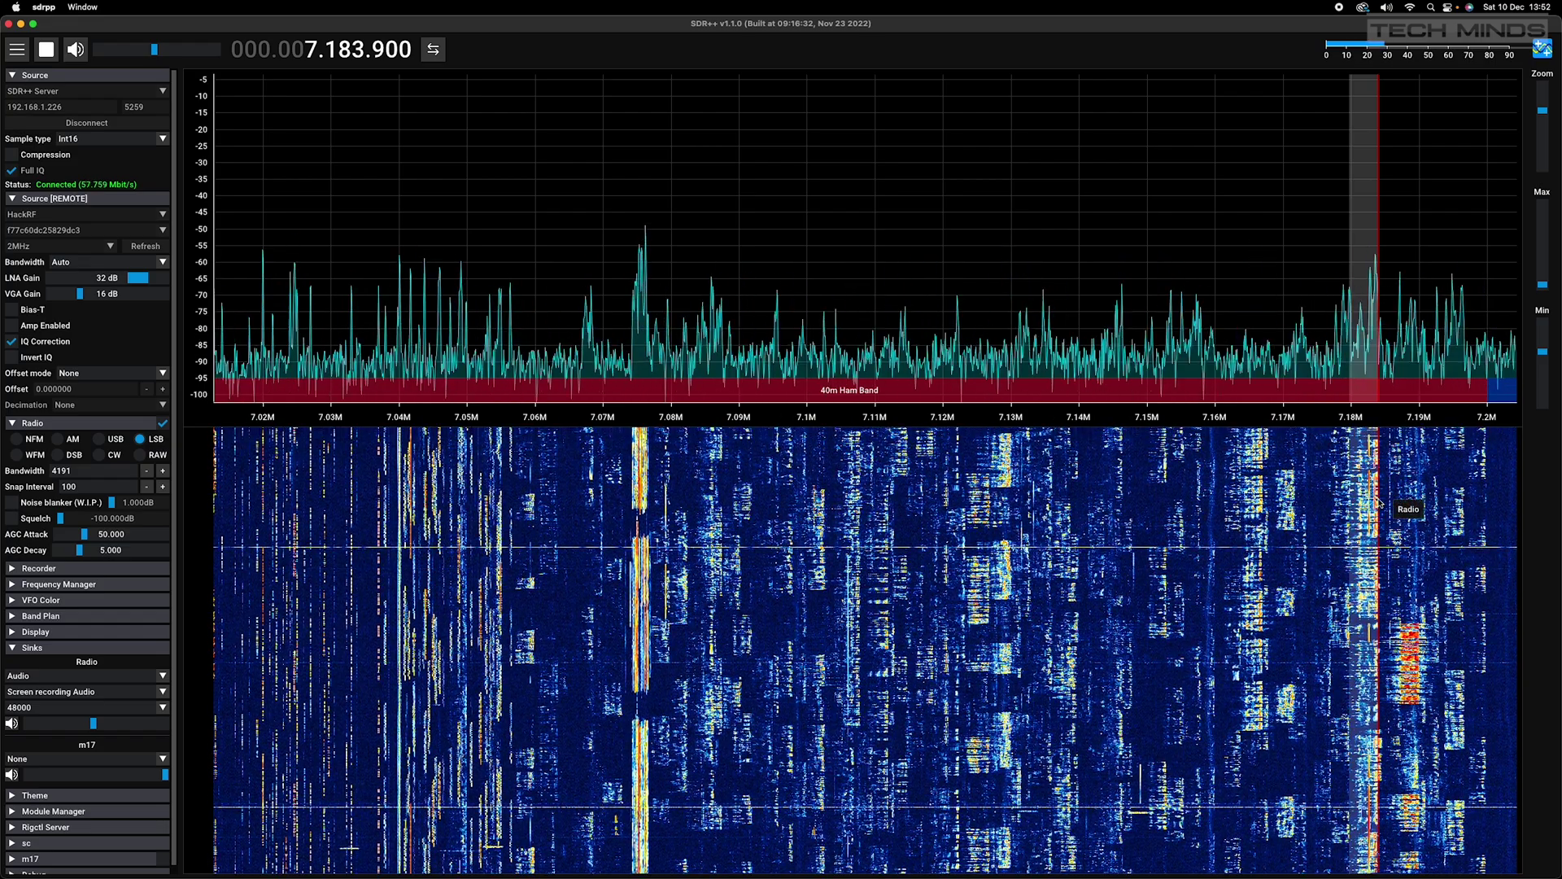
left_click(378, 46)
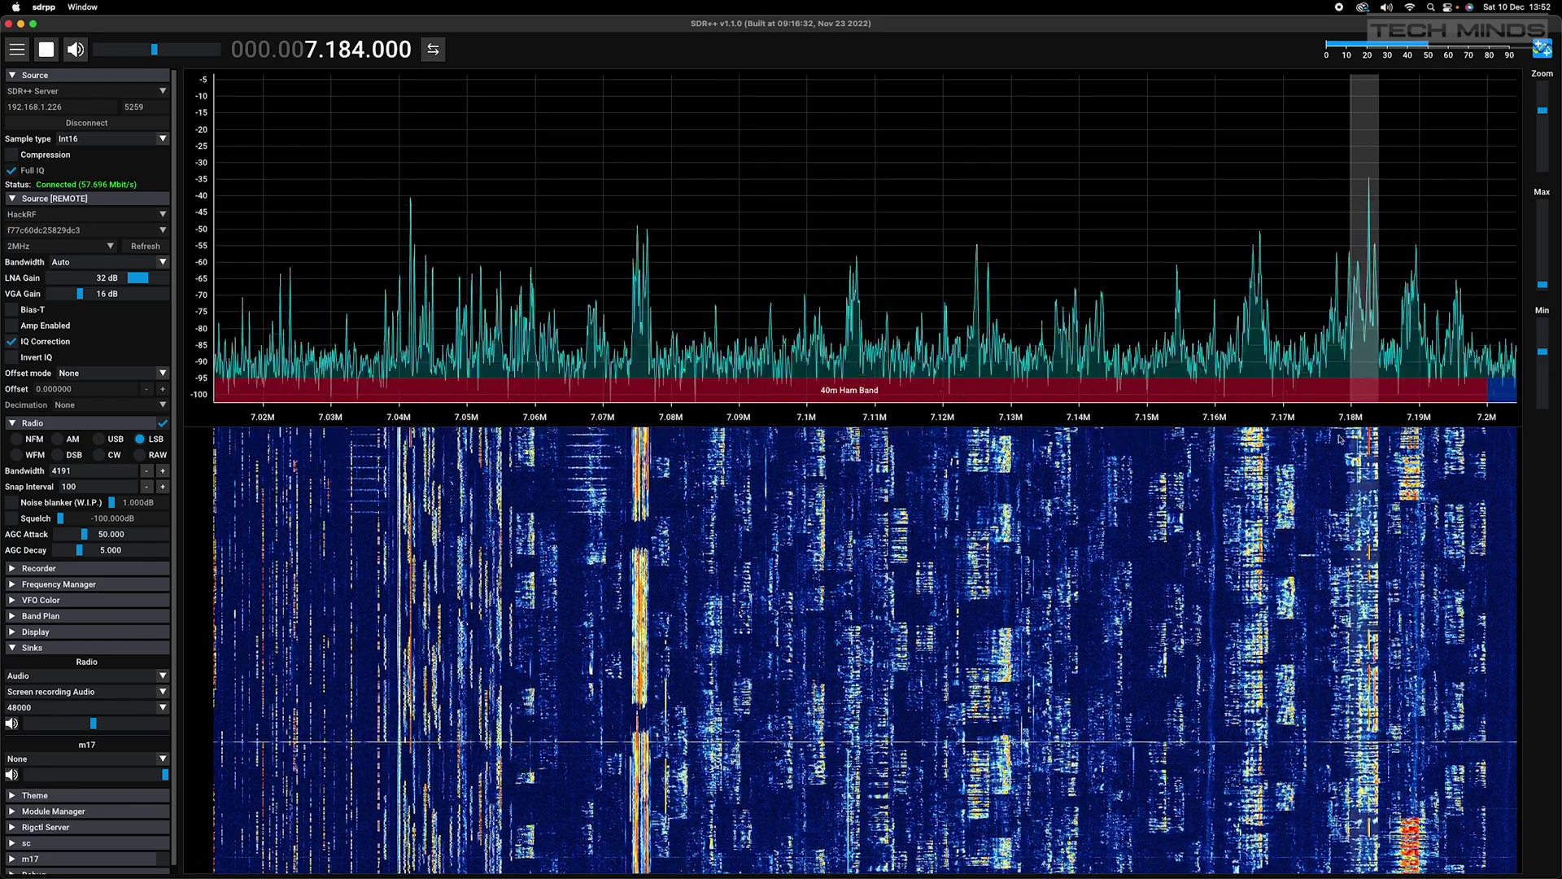
Drag the VFO up to 7.190 MHz and fine-tune it to 7.190.070
left_click_drag(1366, 462, 1408, 462)
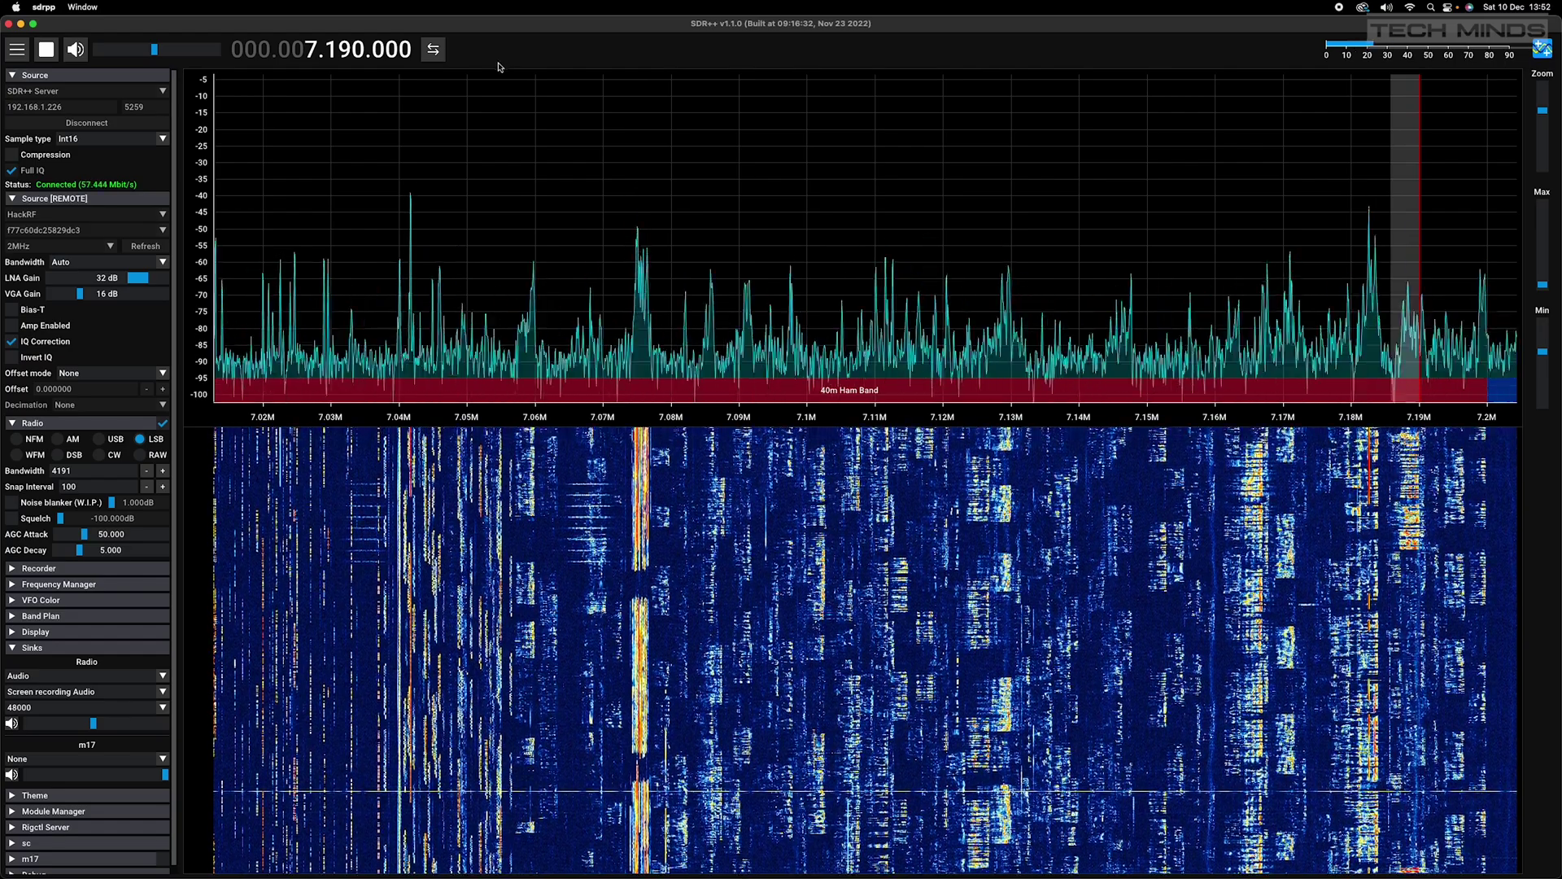
scroll(391, 48, "up", 2)
scroll(391, 49, "up", 4)
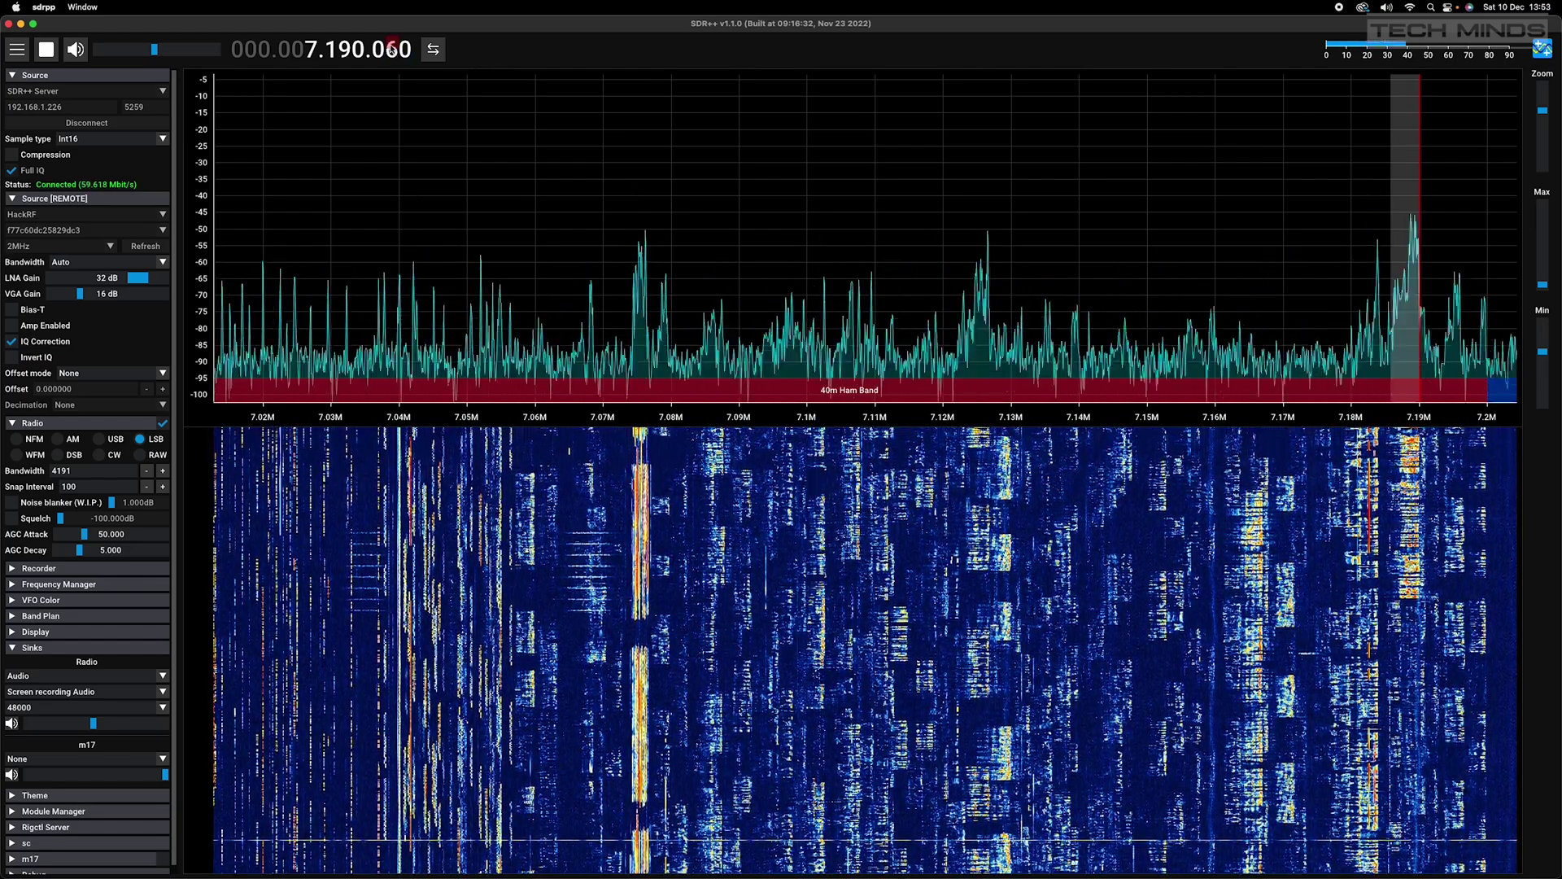
scroll(391, 49, "up", 1)
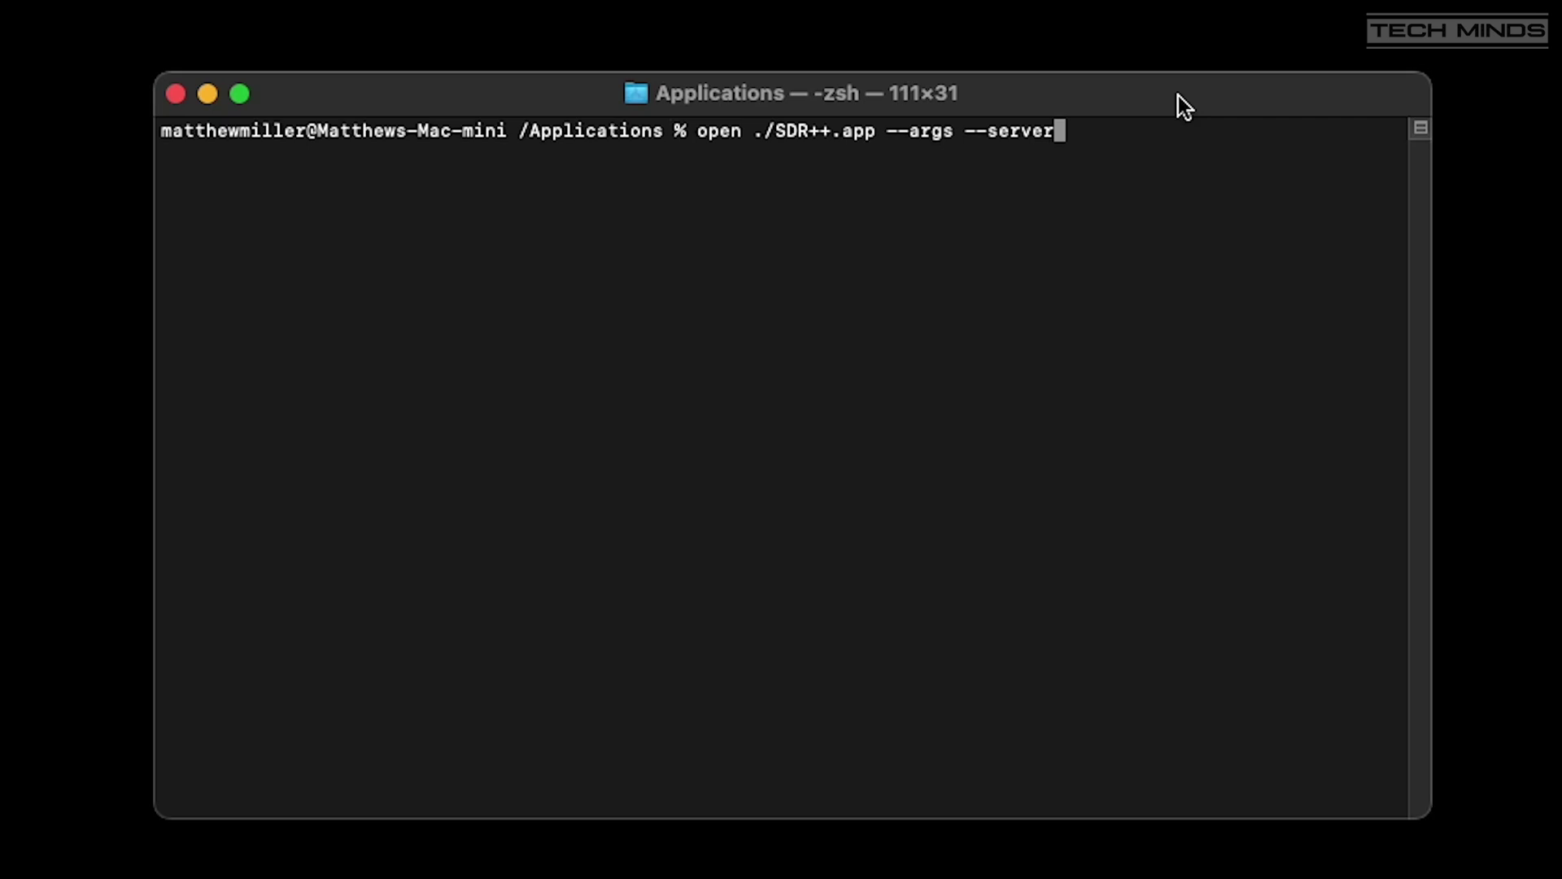
Run the open ./SDR++.app --args --server command to start the SDR++ server
key("Return")
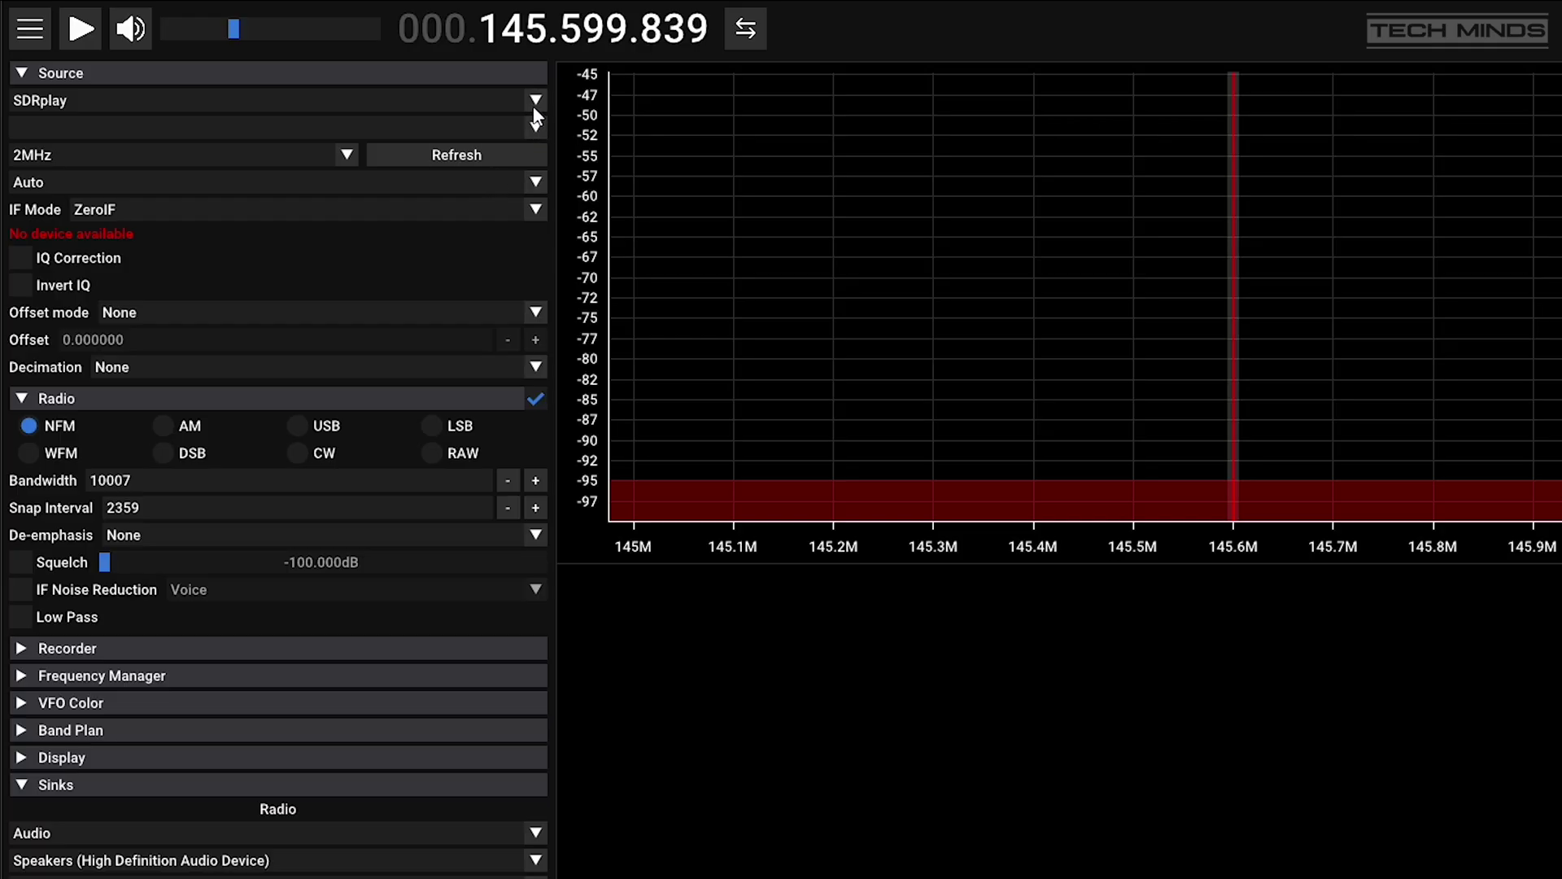
Set the signal source to SDR++ Server and connect to 192.168.1.221:5259
left_click(535, 100)
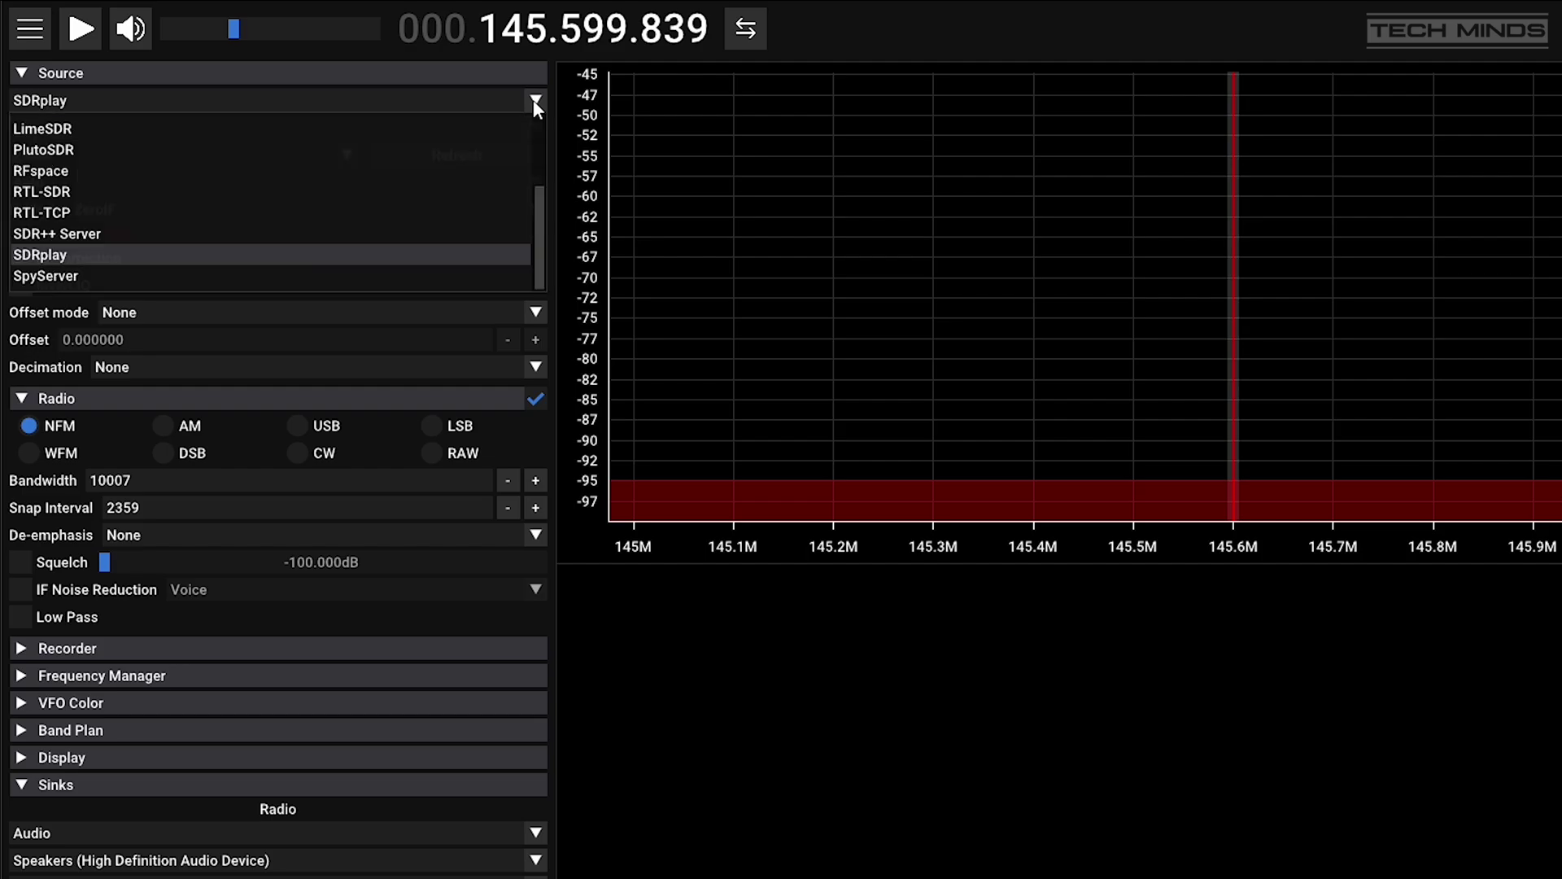
left_click(57, 233)
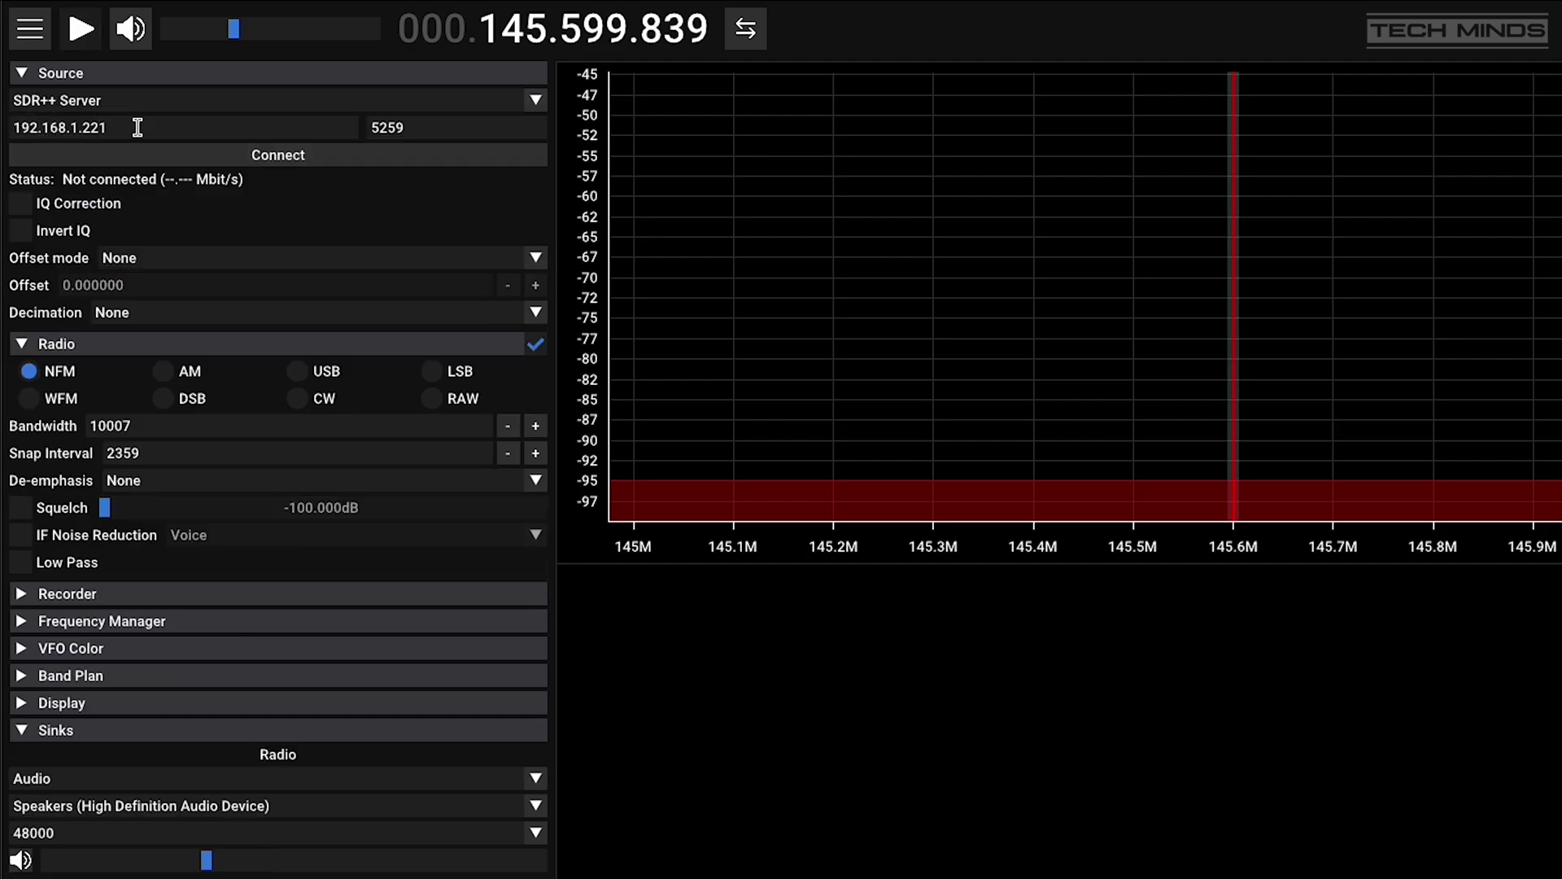
left_click(267, 154)
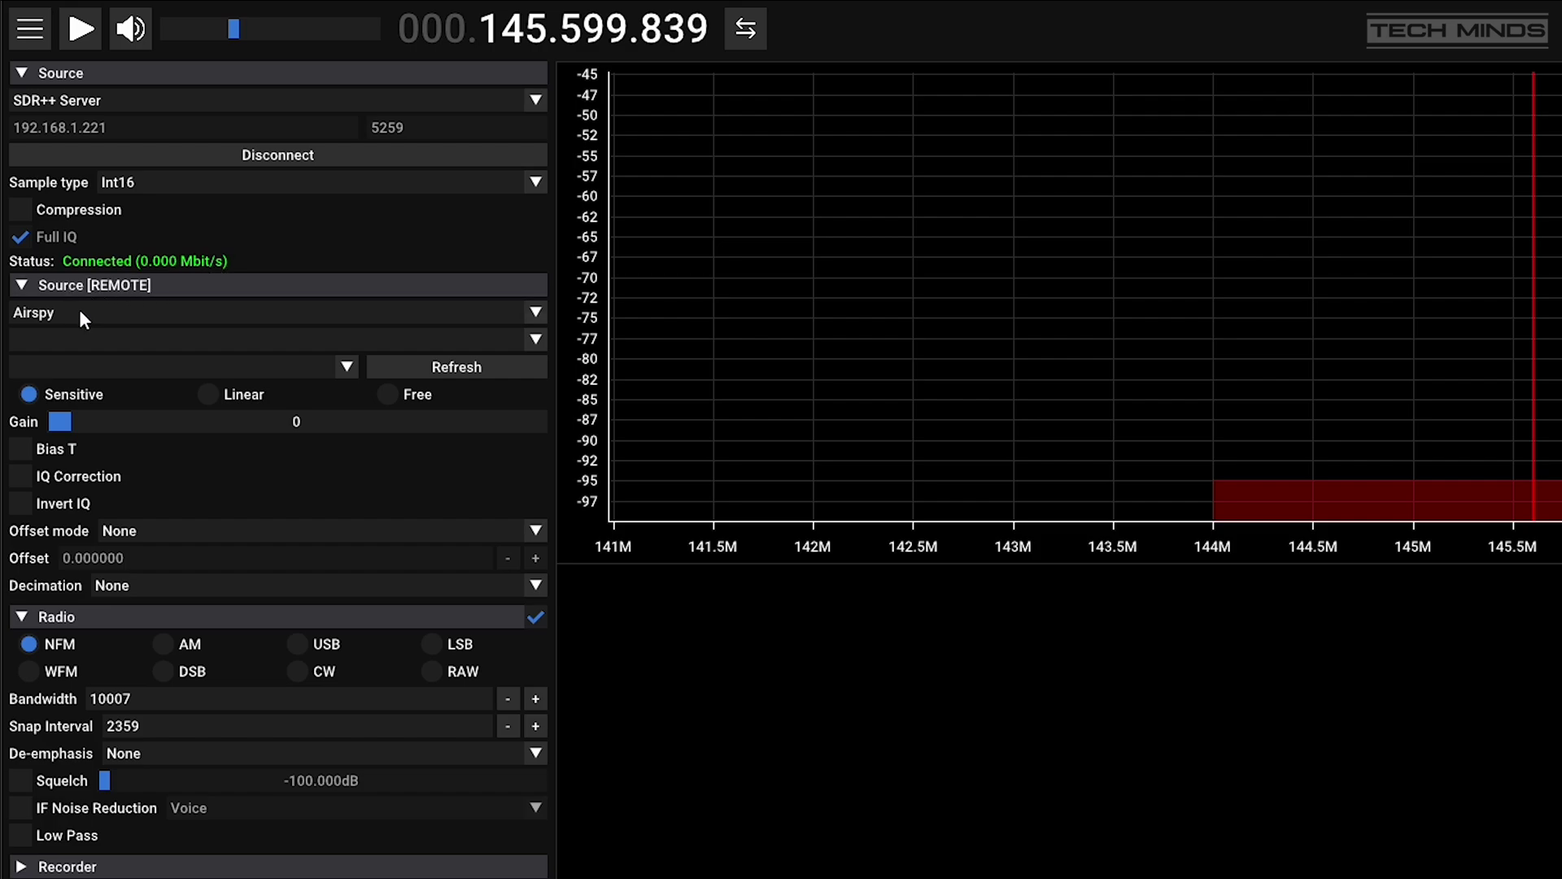
Choose SDRplay as the remote device type
left_click(534, 312)
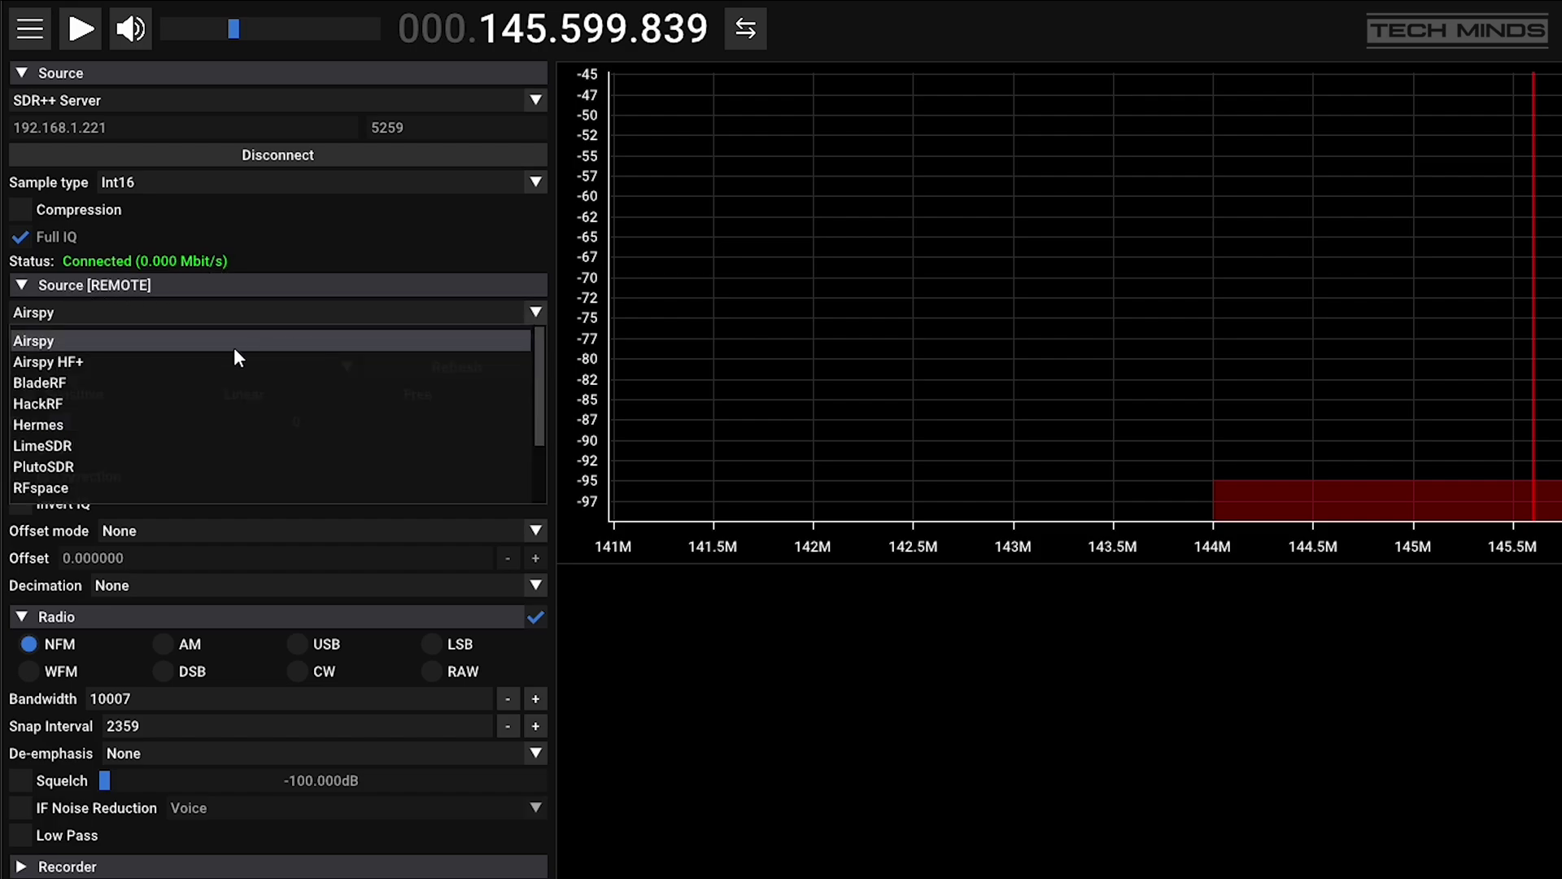
scroll(100, 443, "down", 2)
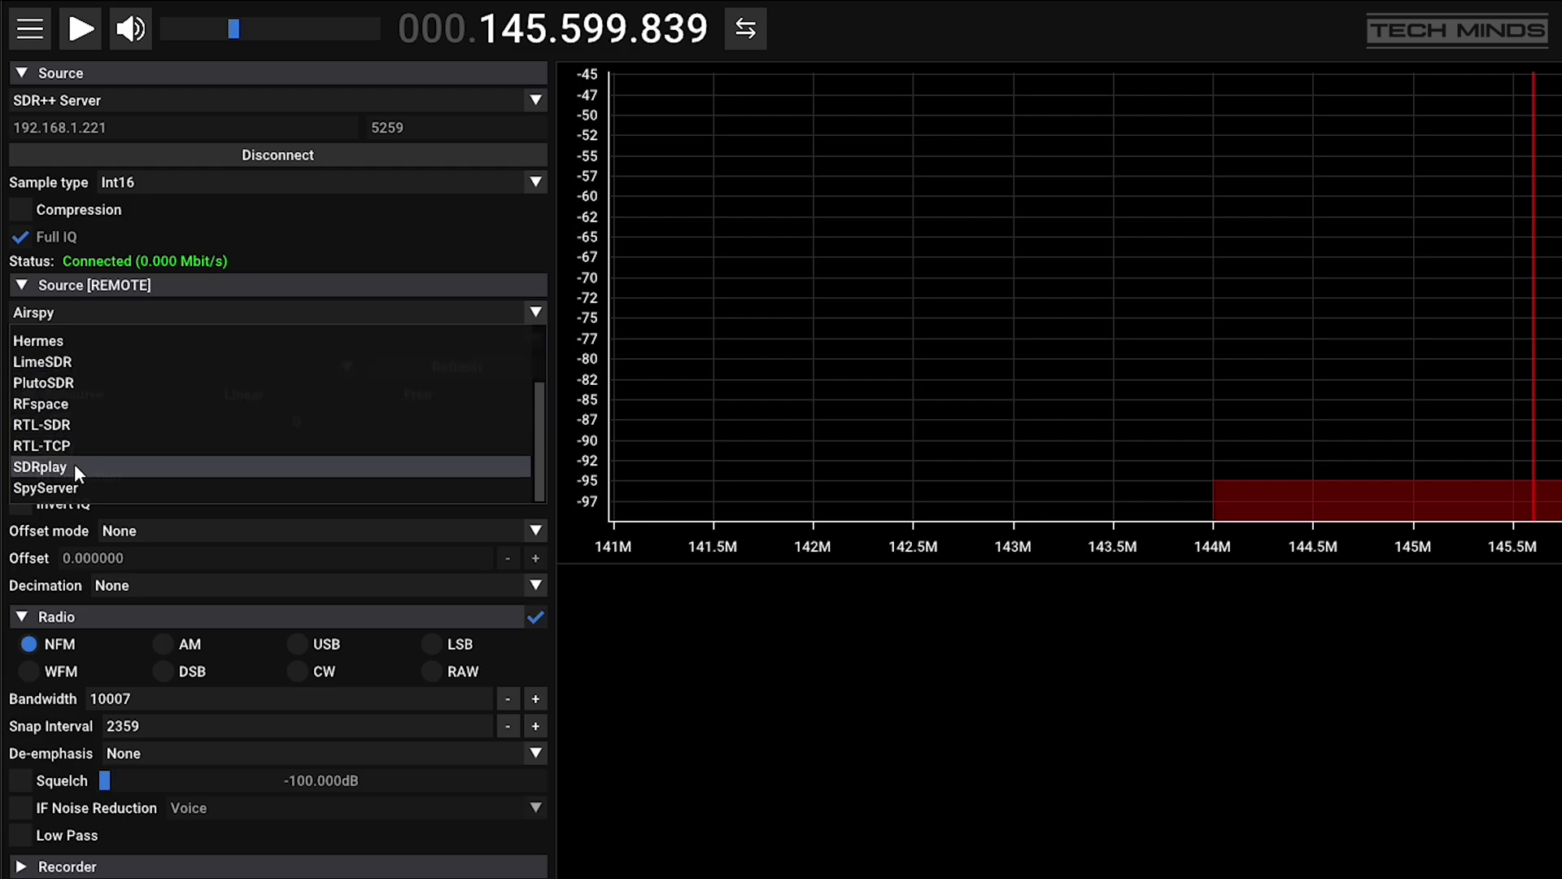
left_click(75, 464)
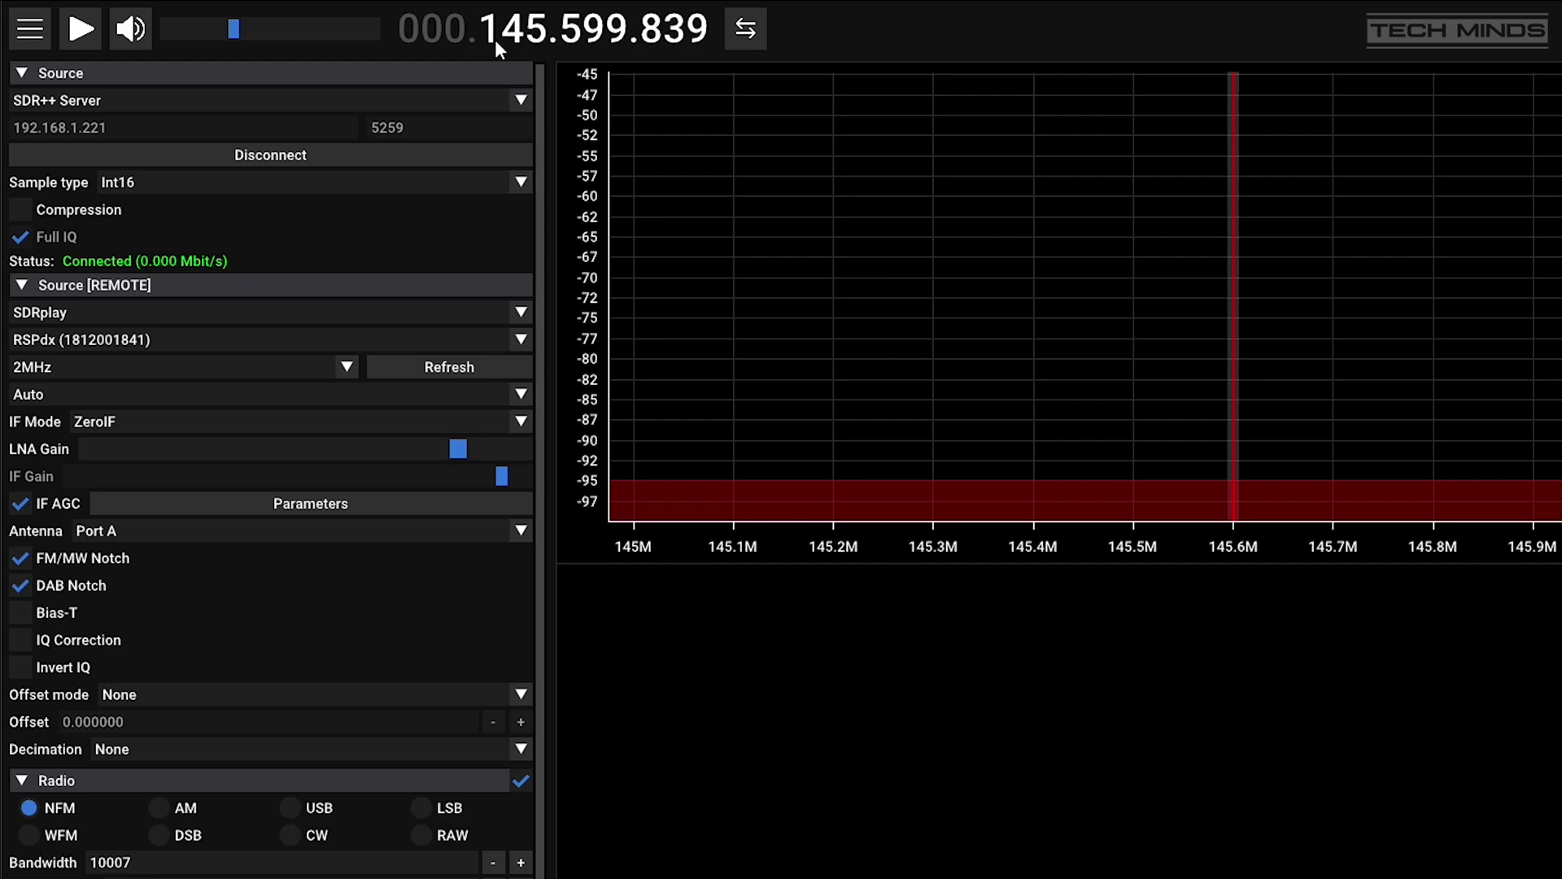
Start streaming the remote SDRplay and step the frequency down to 5.599 MHz
key("space")
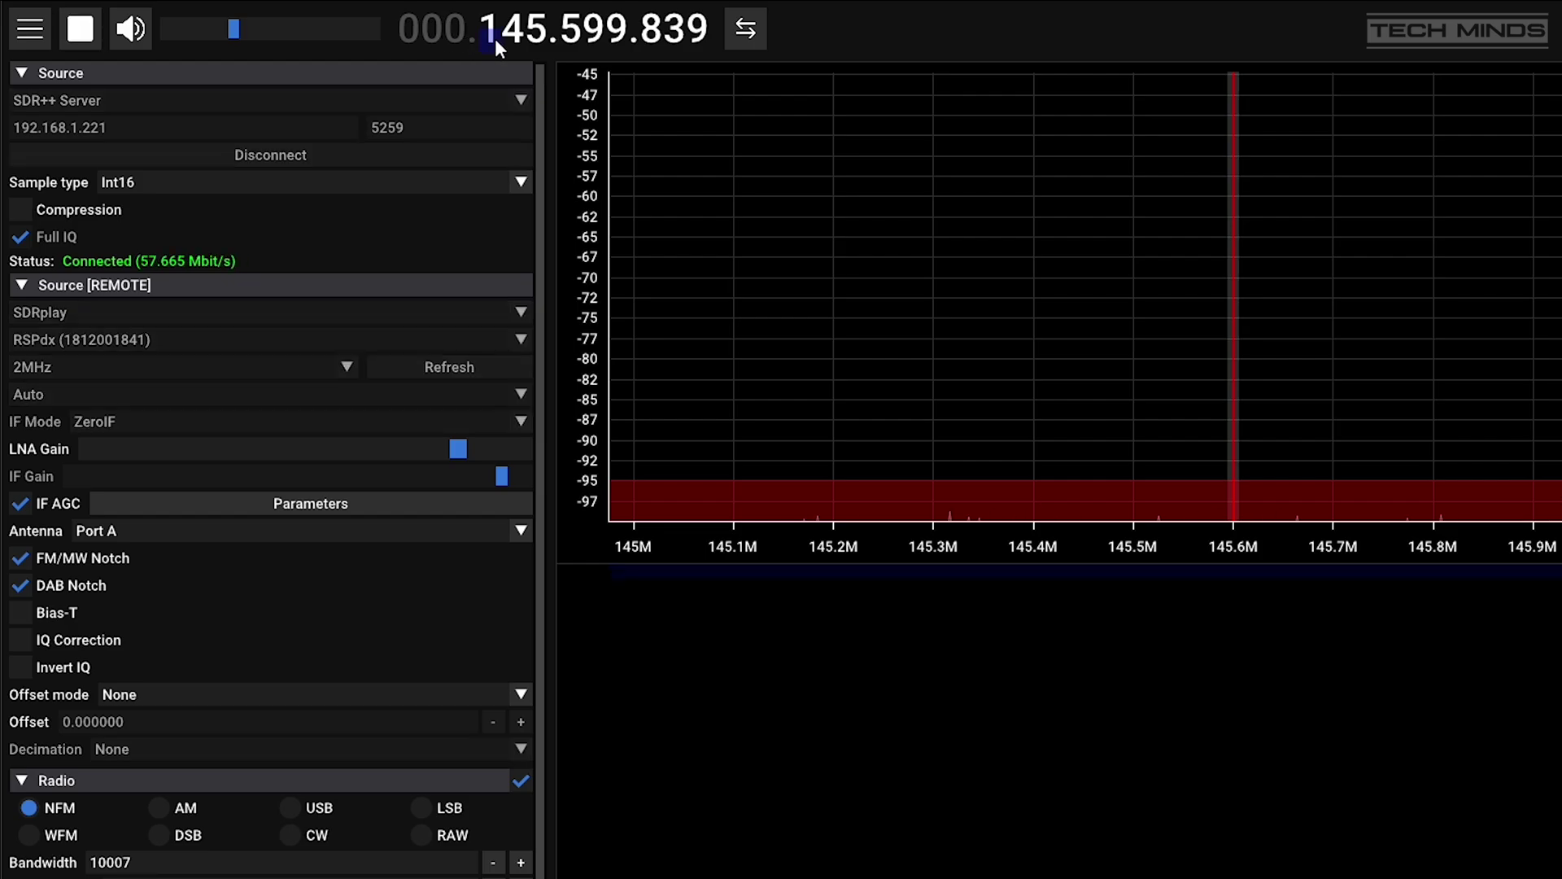
left_click(495, 37)
left_click(519, 38)
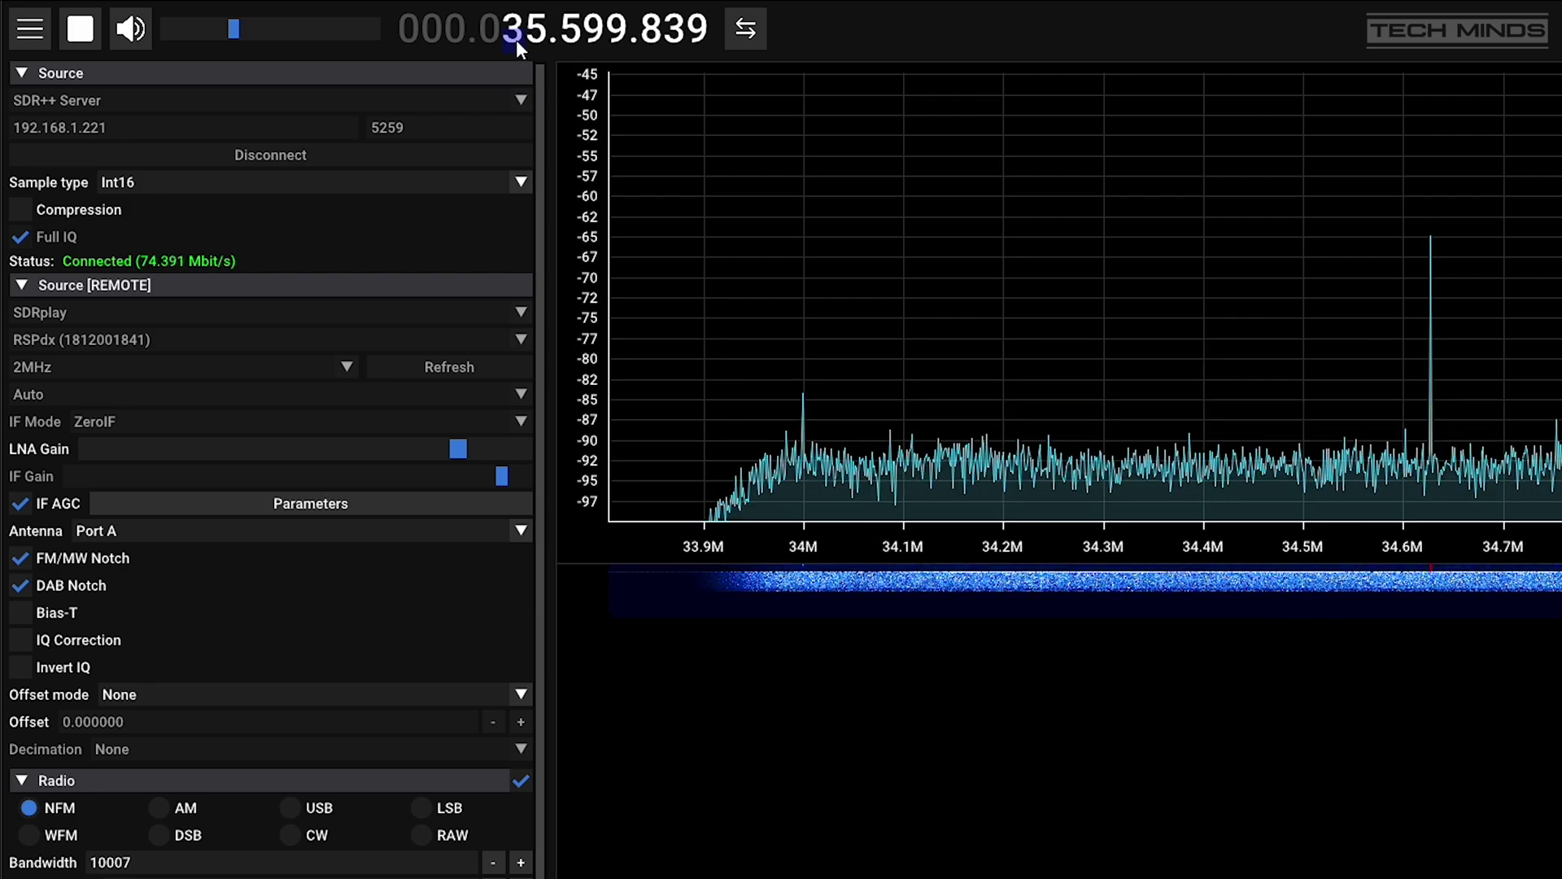
left_click(515, 37)
left_click(519, 35)
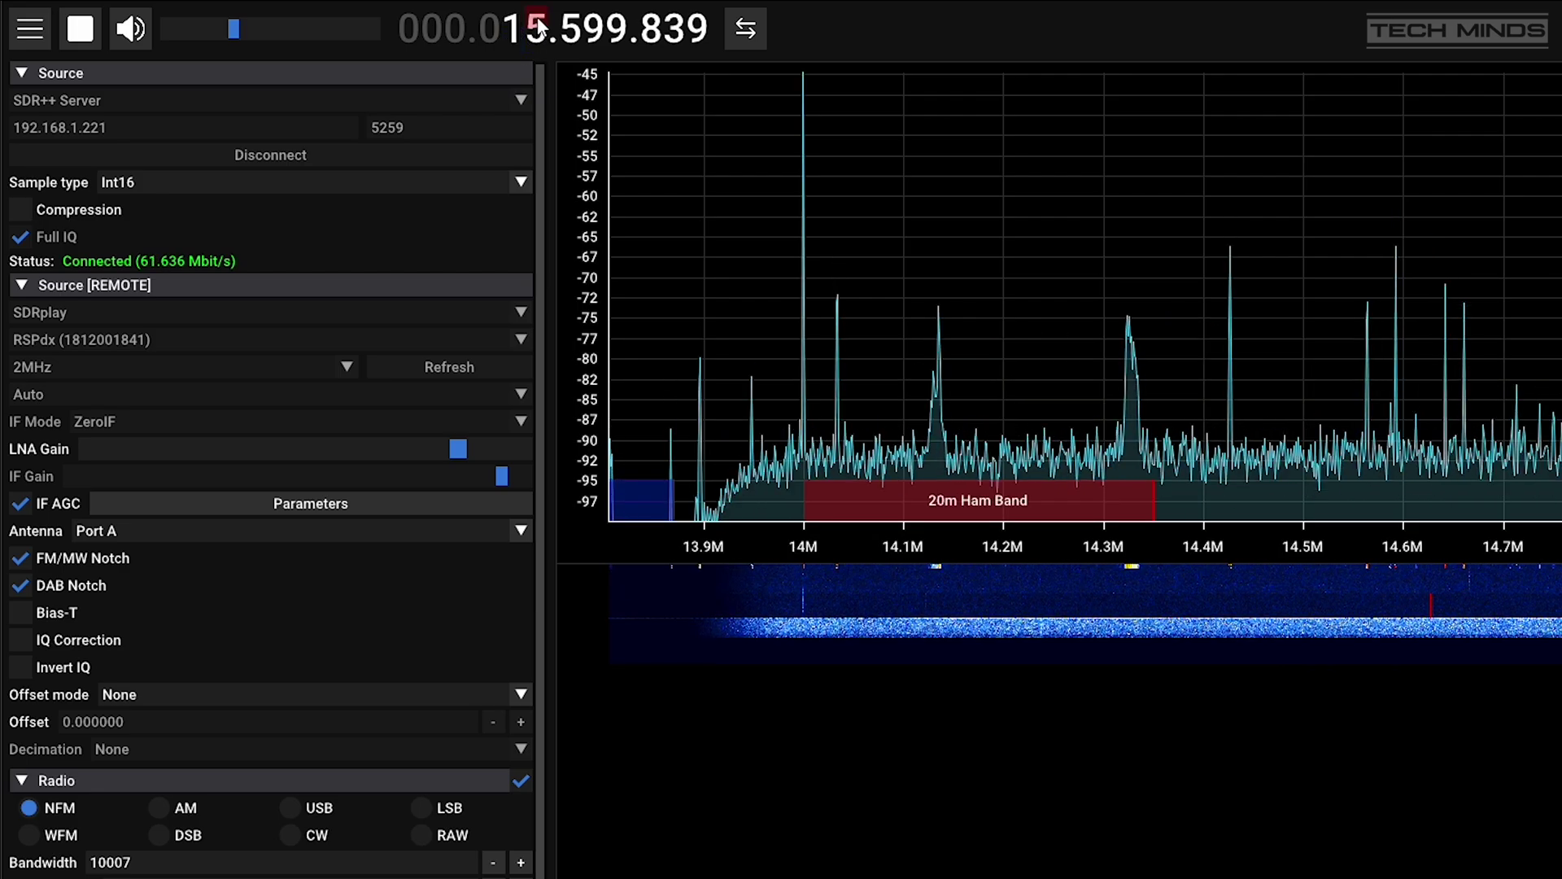
left_click(514, 37)
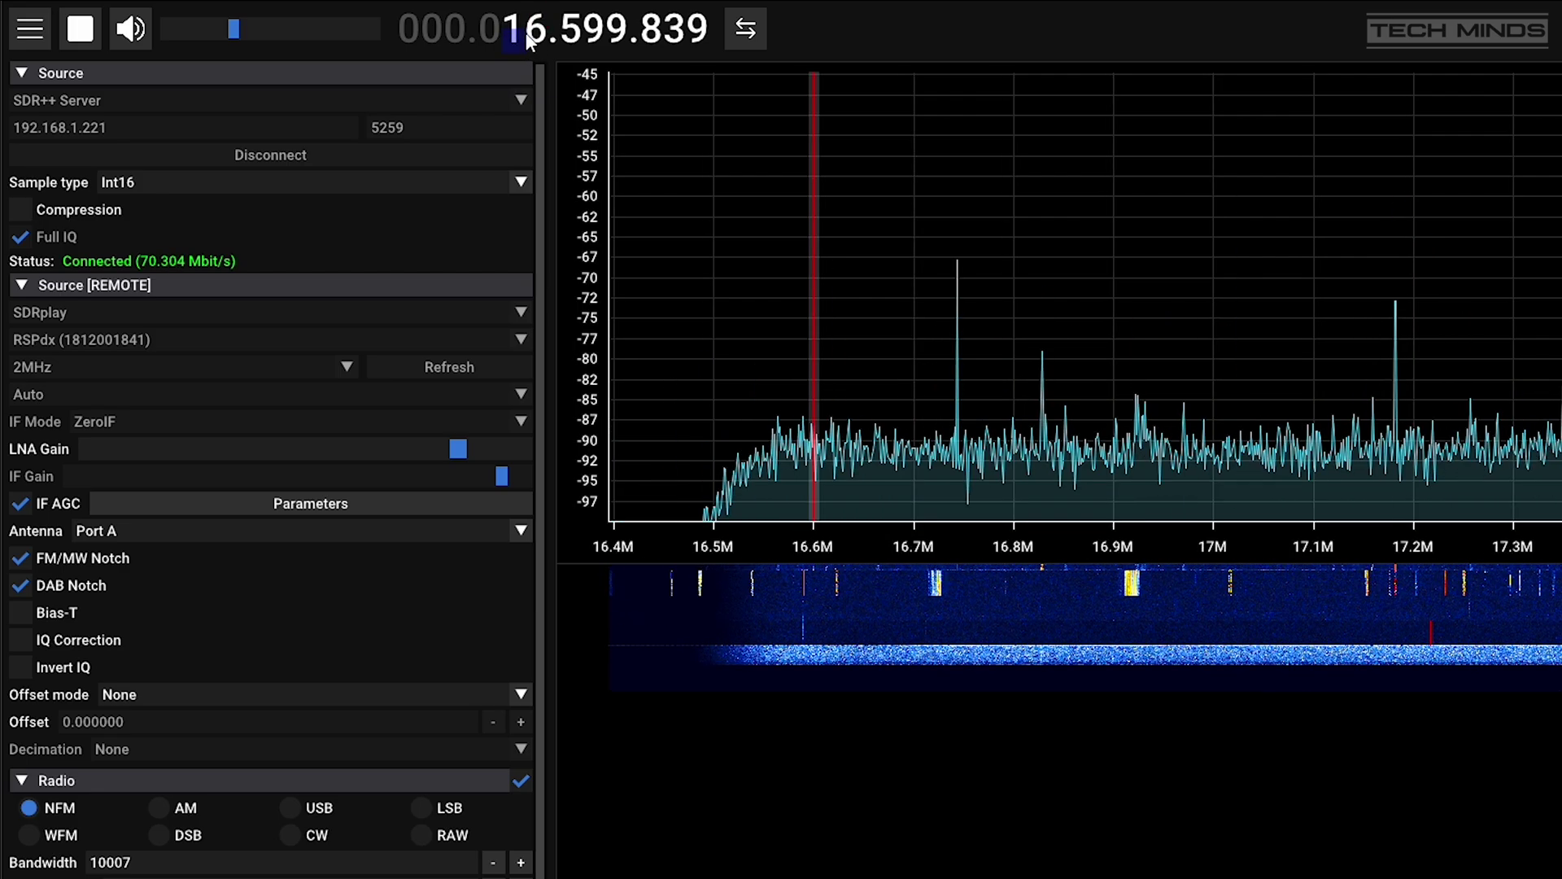
Bring the frequency to about 7.199 MHz, then drag the waterfall to retune higher, reaching 7.448.657
left_click(538, 23)
left_click(575, 24)
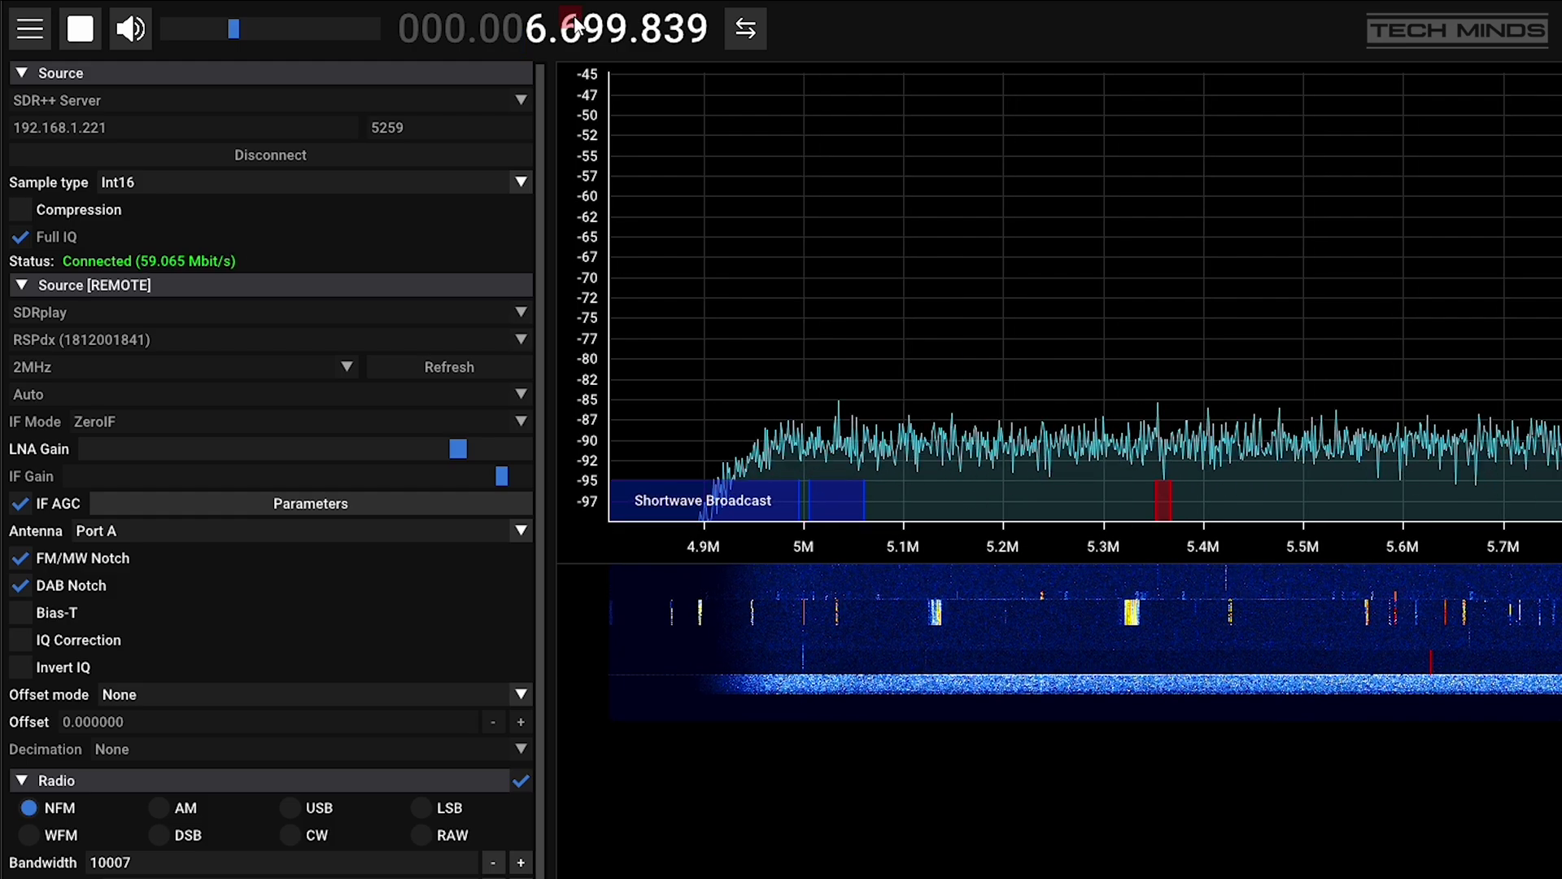
left_click(537, 25)
left_click(570, 37)
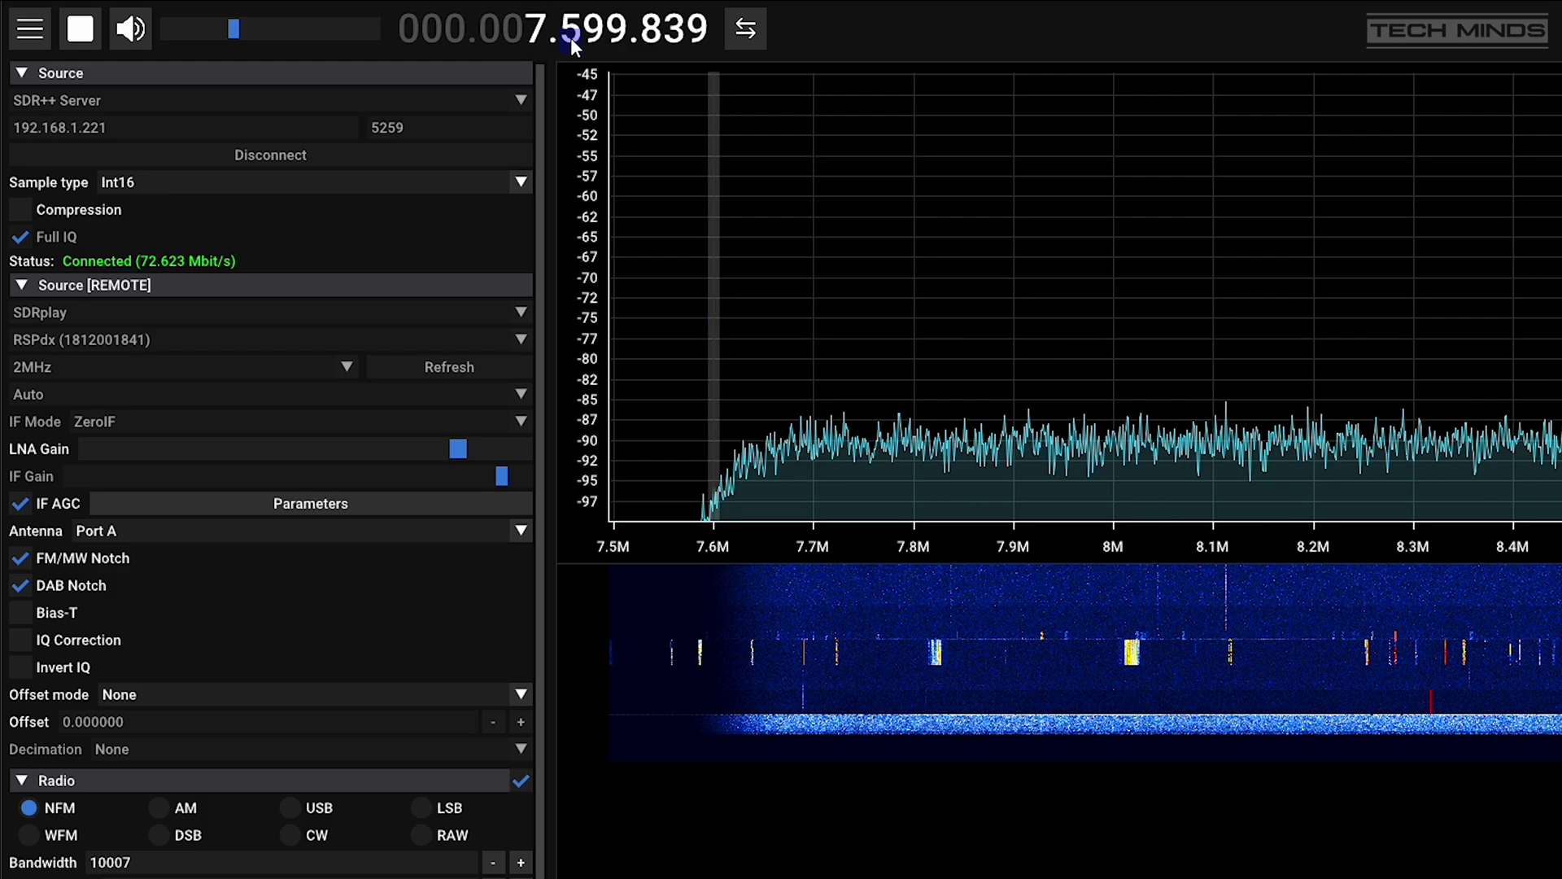
left_click(570, 38)
left_click(569, 37)
left_click(570, 38)
left_click(570, 38)
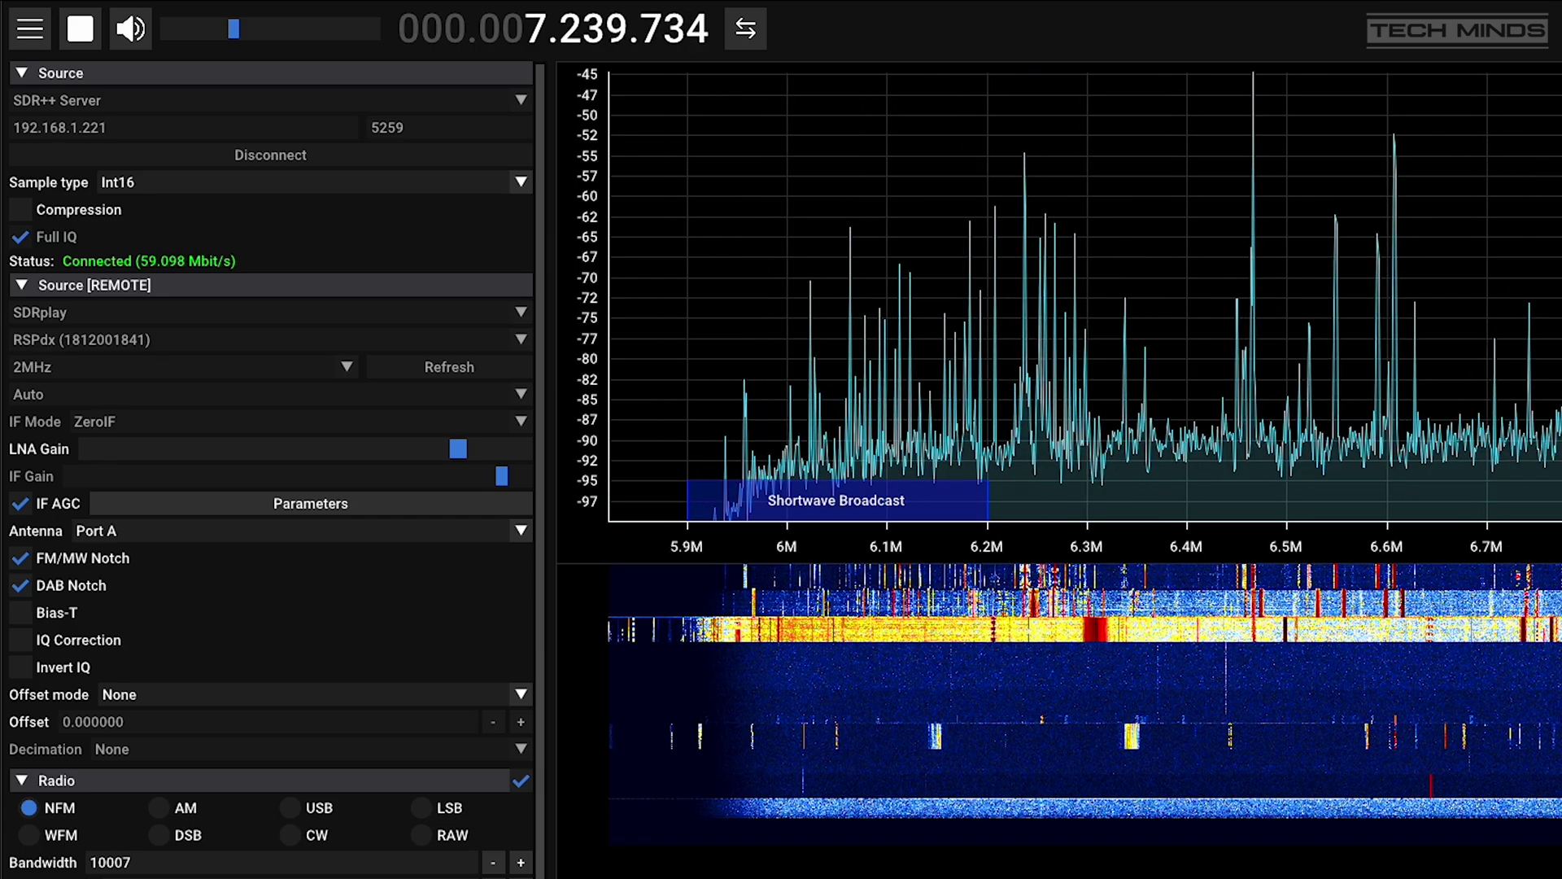
left_click_drag(1451, 551, 1319, 552)
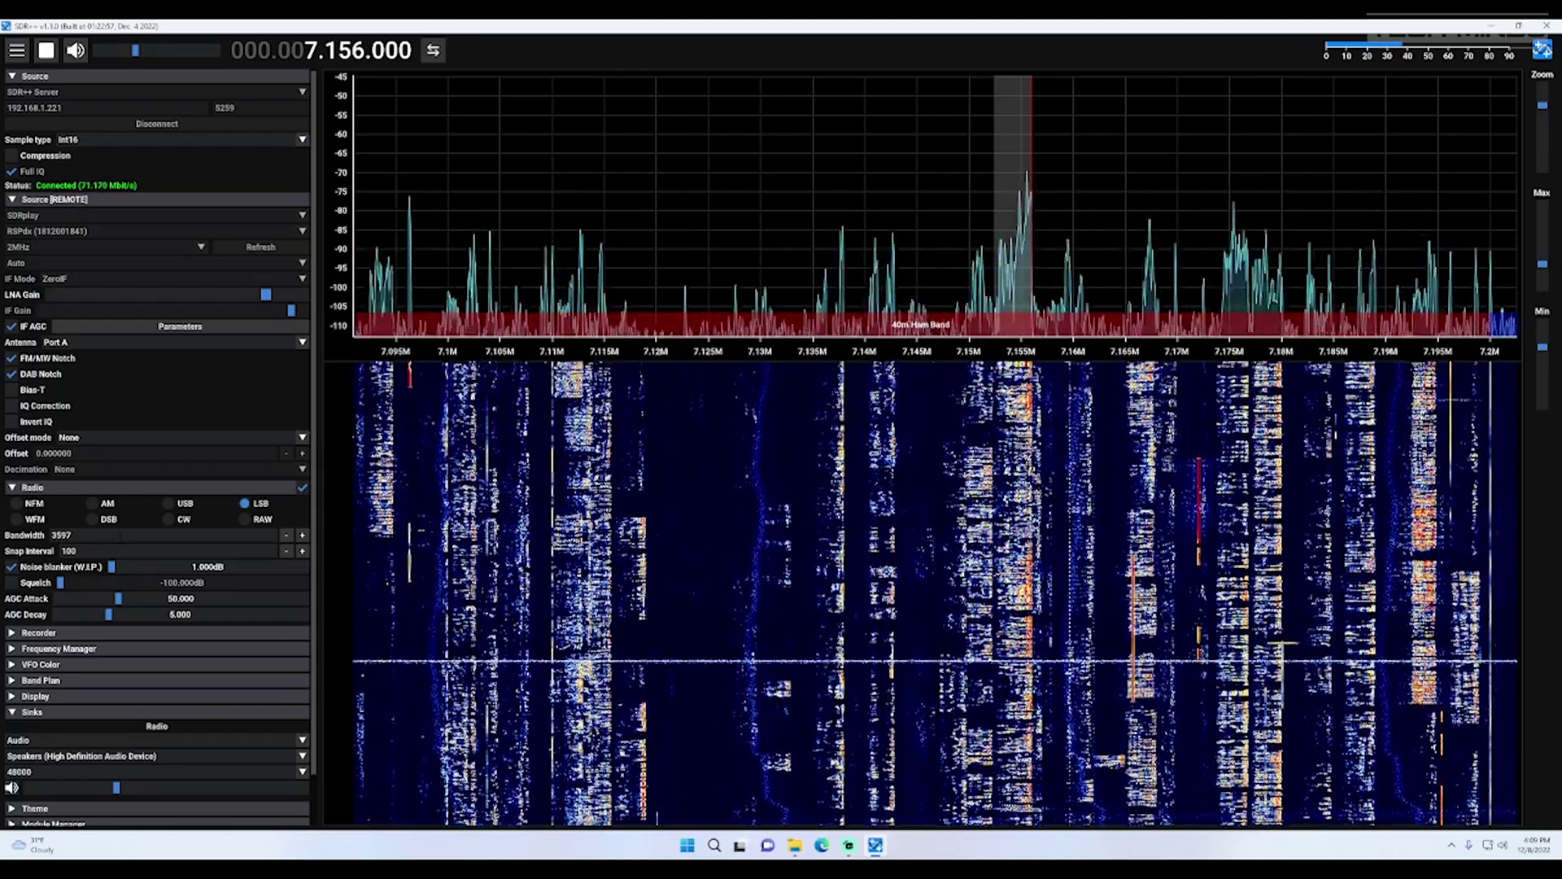
Tune the LSB VFO to 7.180.000 and narrow its bandwidth below 3597 Hz
left_click_drag(1291, 336, 1285, 336)
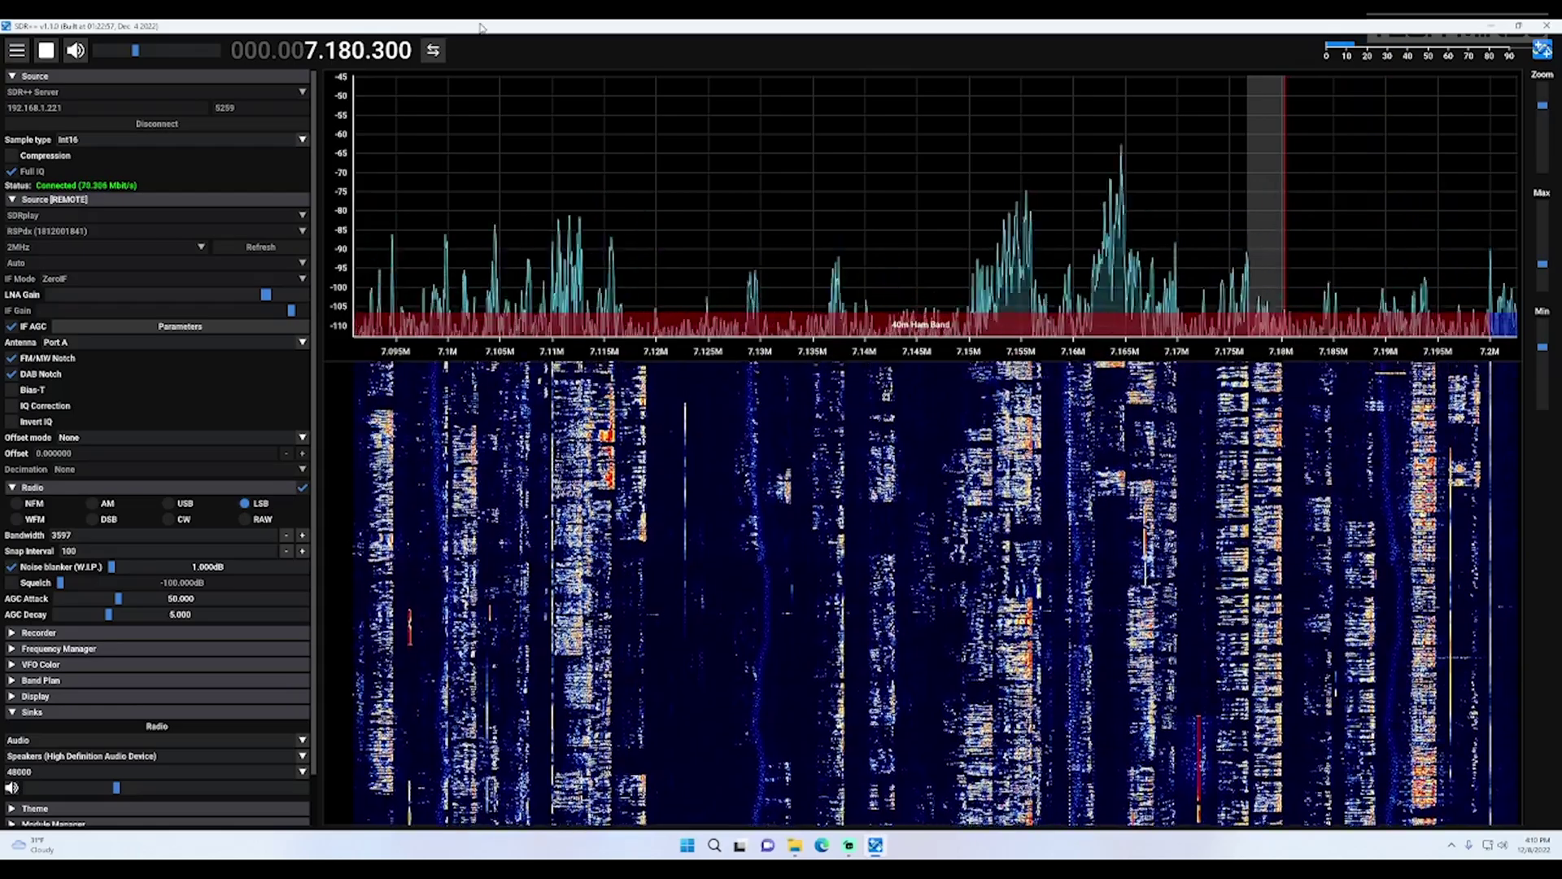
scroll(377, 57, "down", 3)
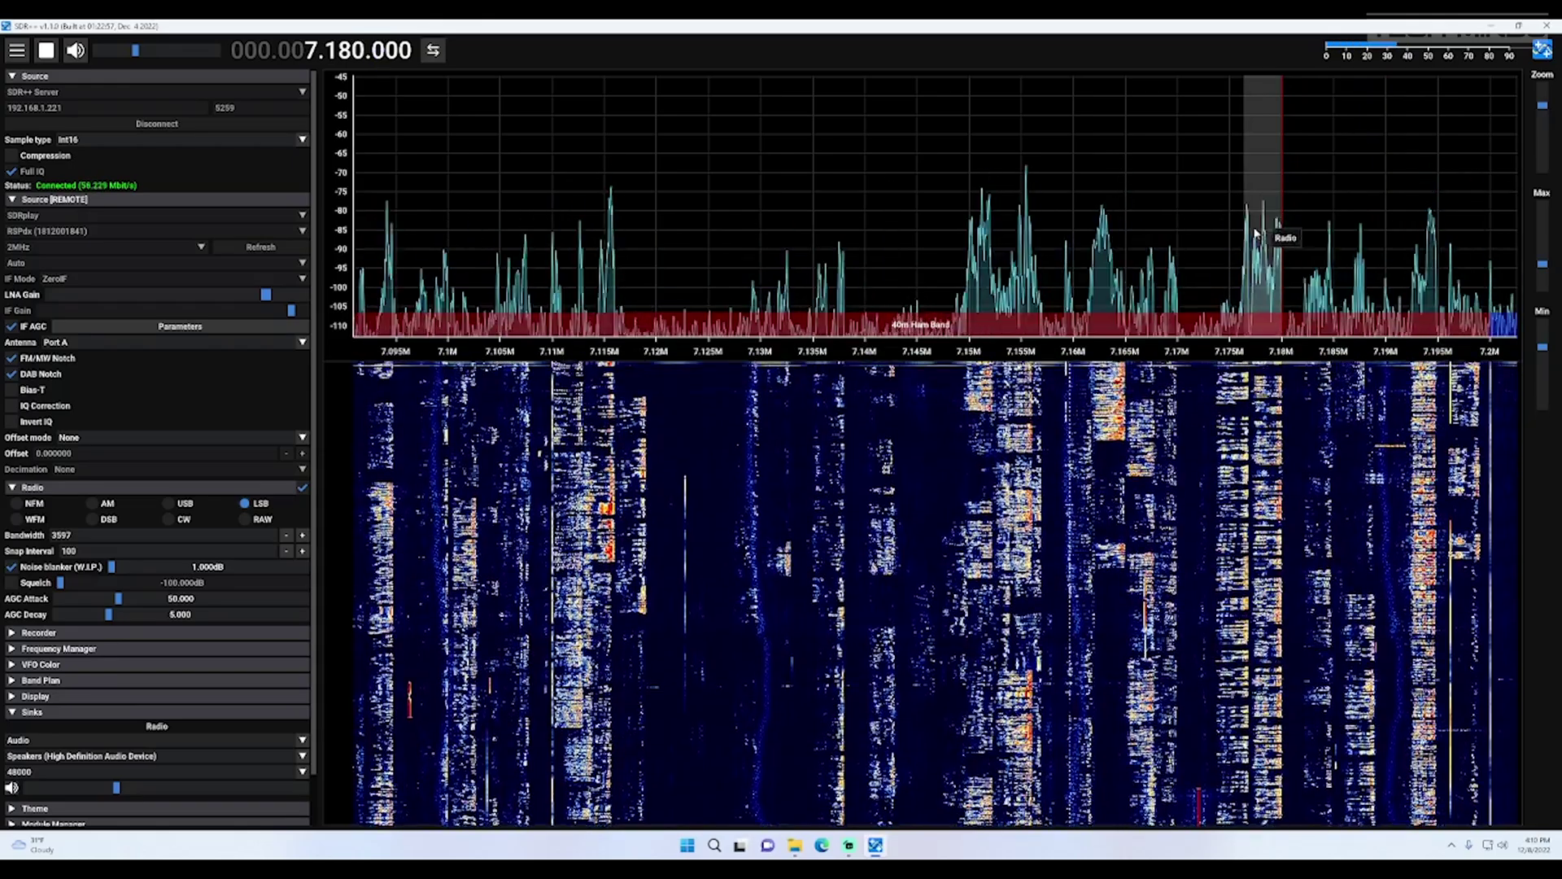
left_click_drag(1245, 228, 1252, 227)
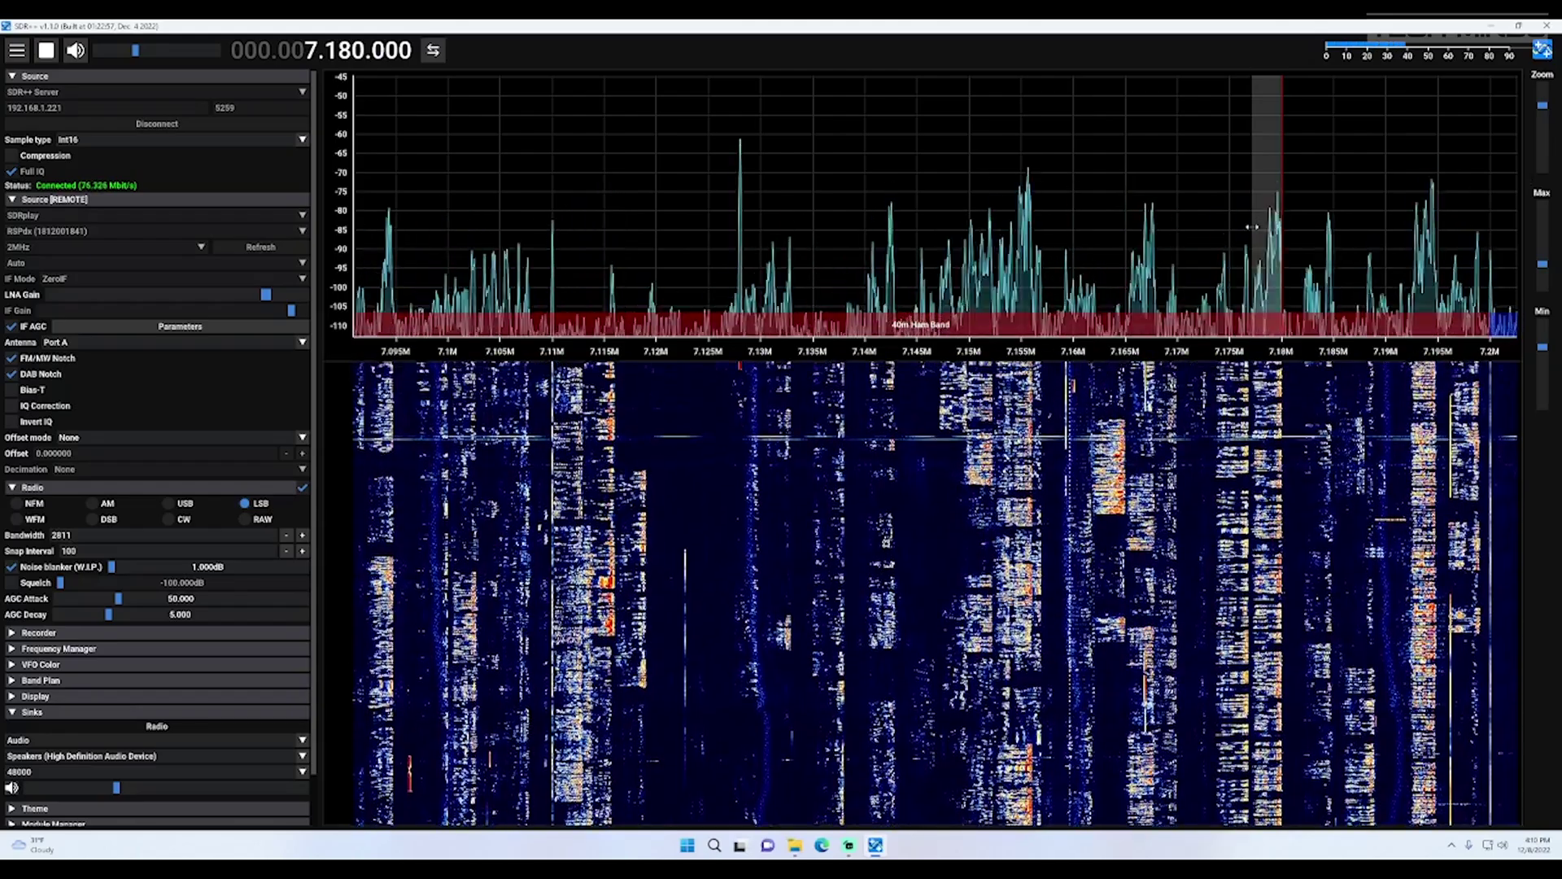
left_click_drag(1250, 228, 1253, 227)
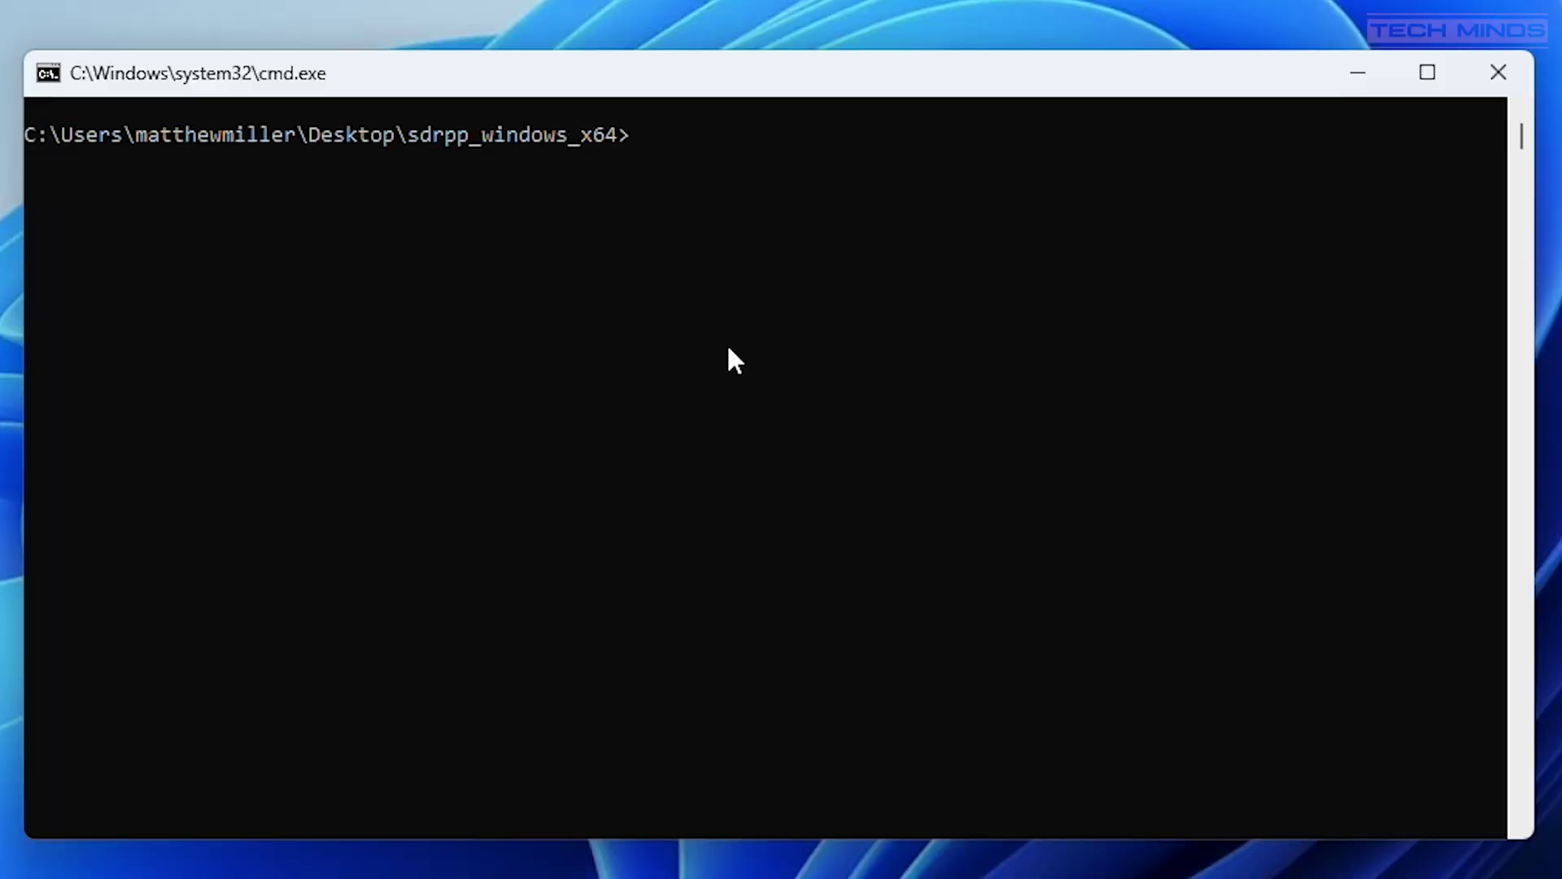
Launch sdrpp --server in Command Prompt and allow it through the Windows firewall
type("sdrpp --server")
key("Return")
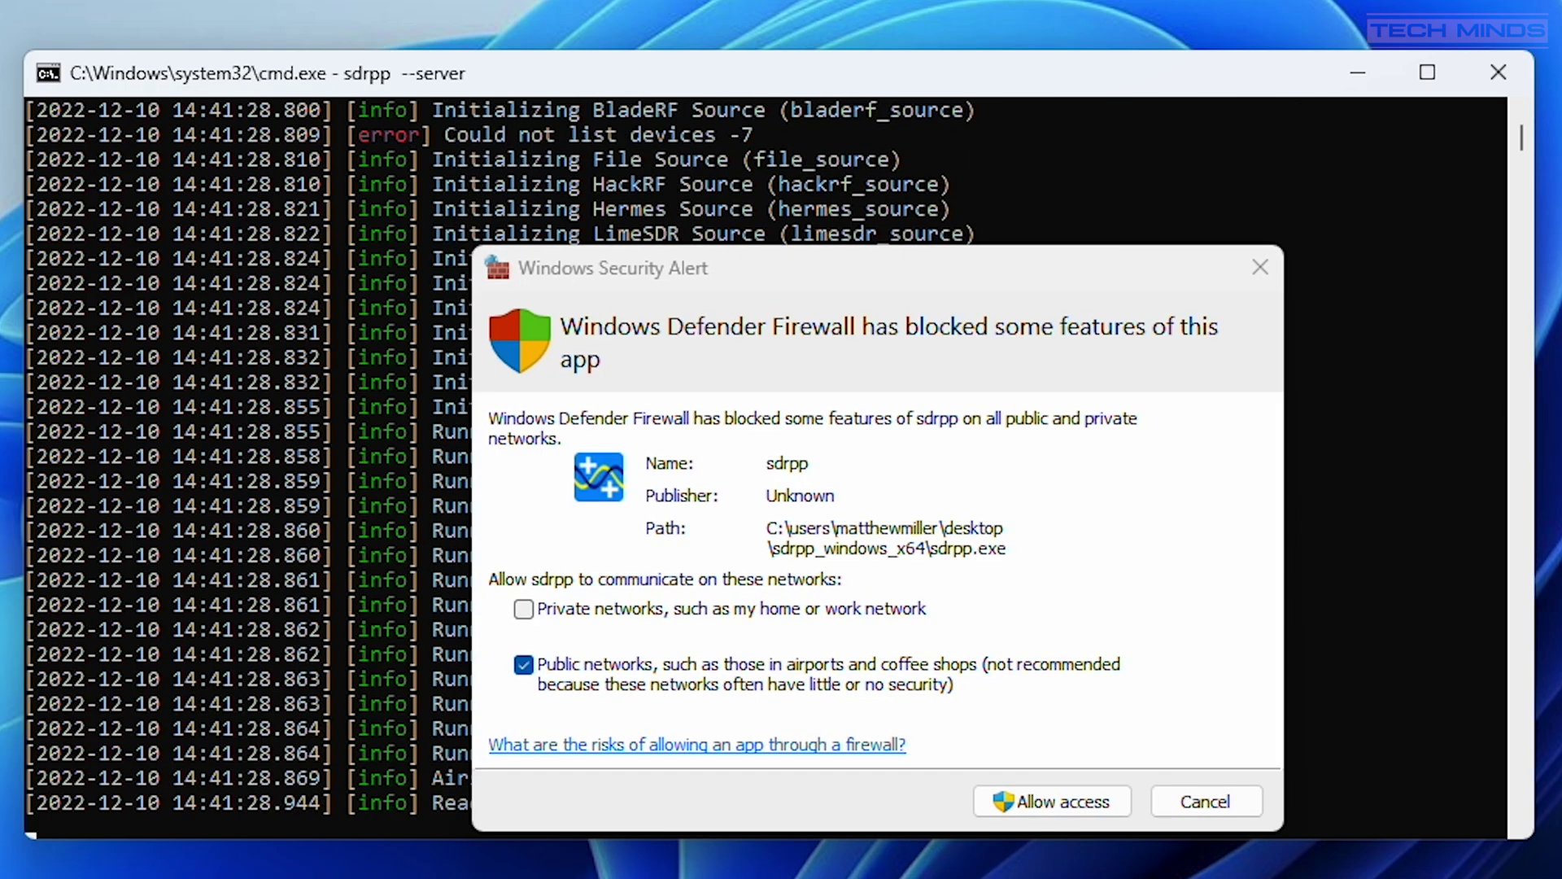
left_click(1086, 805)
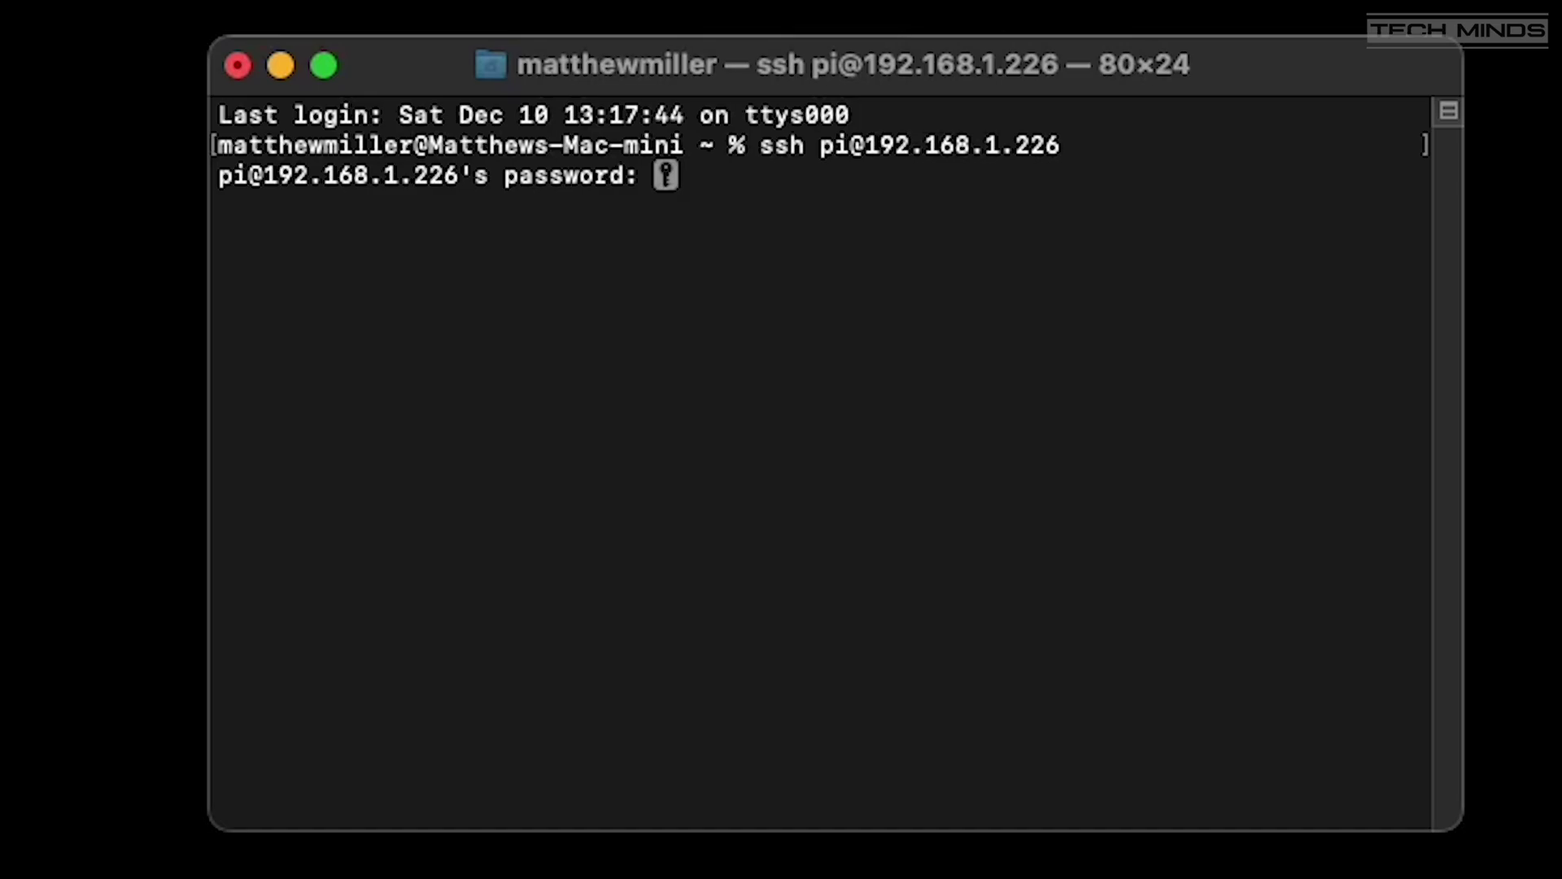
Log into the Pi with its password, start sdrpp --server, and widen the Terminal window
key("Return")
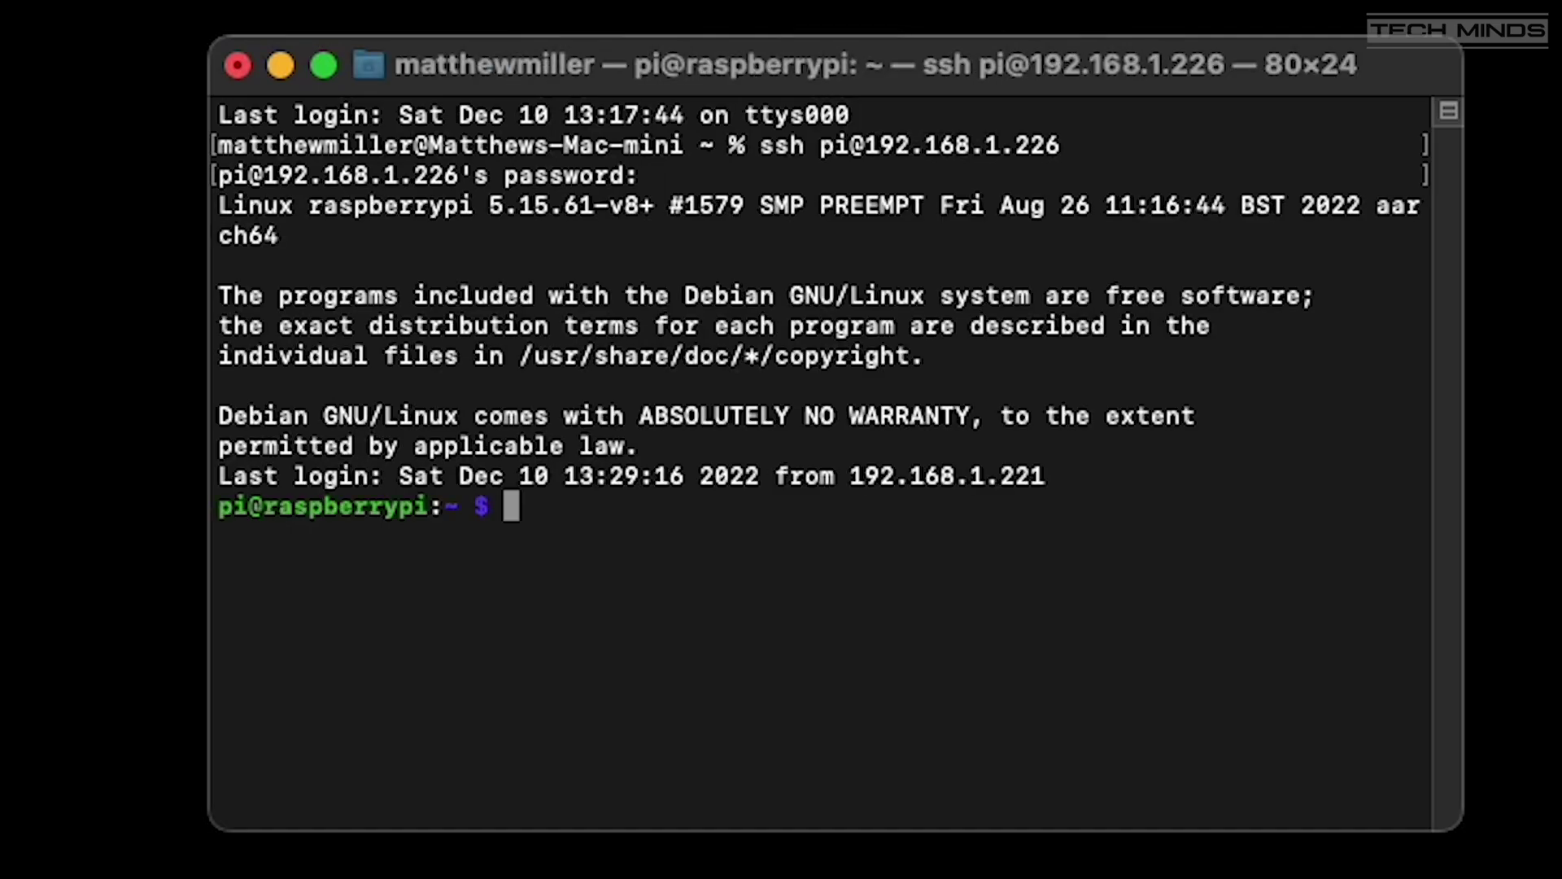
type("sdrpp --ser")
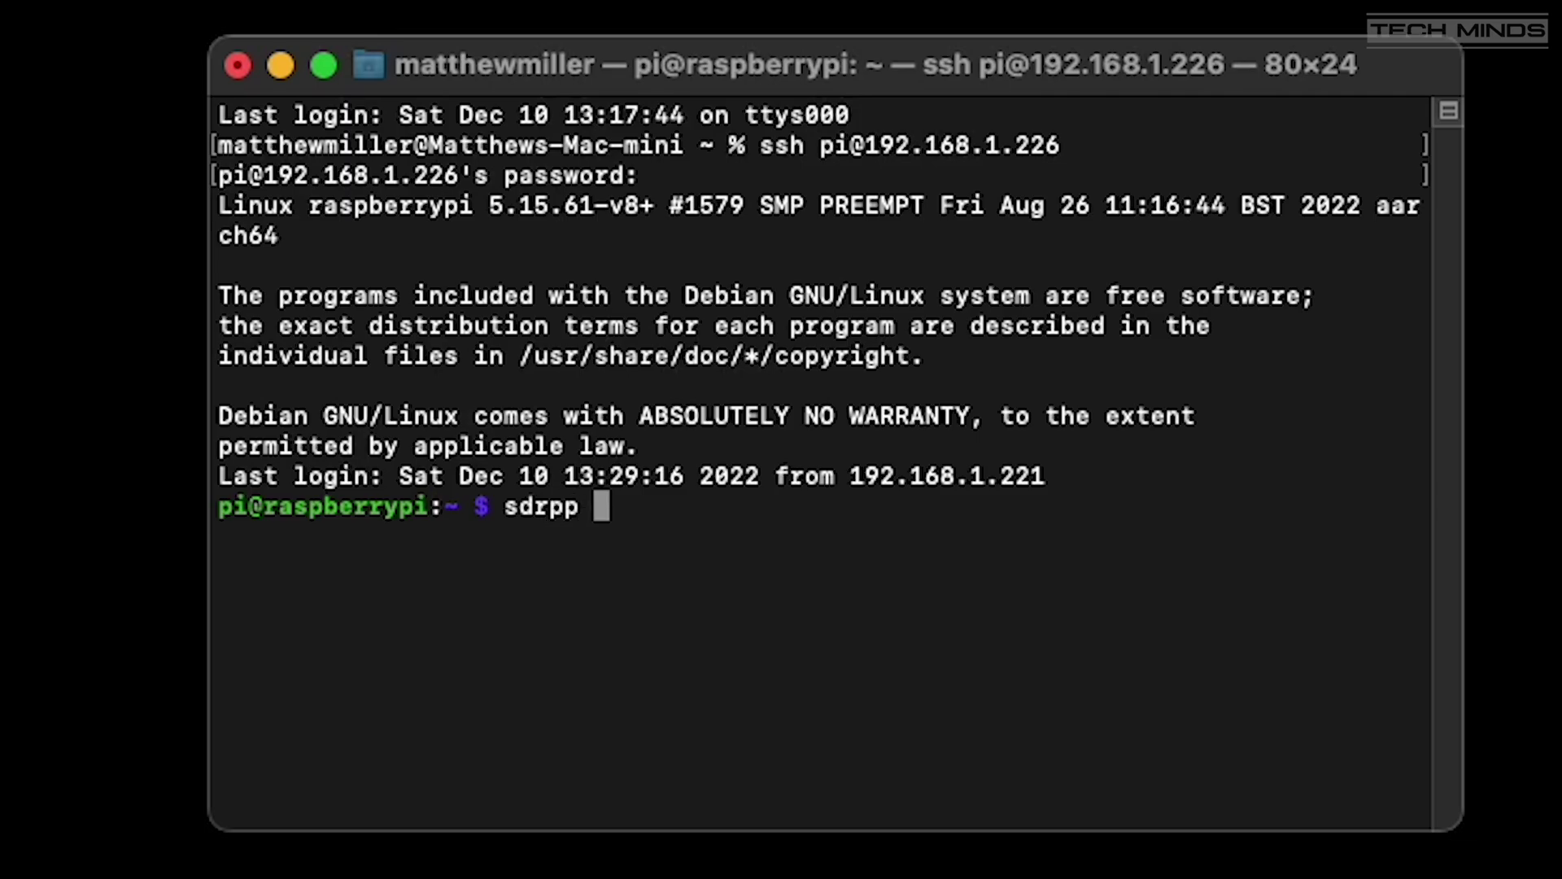
type("ver")
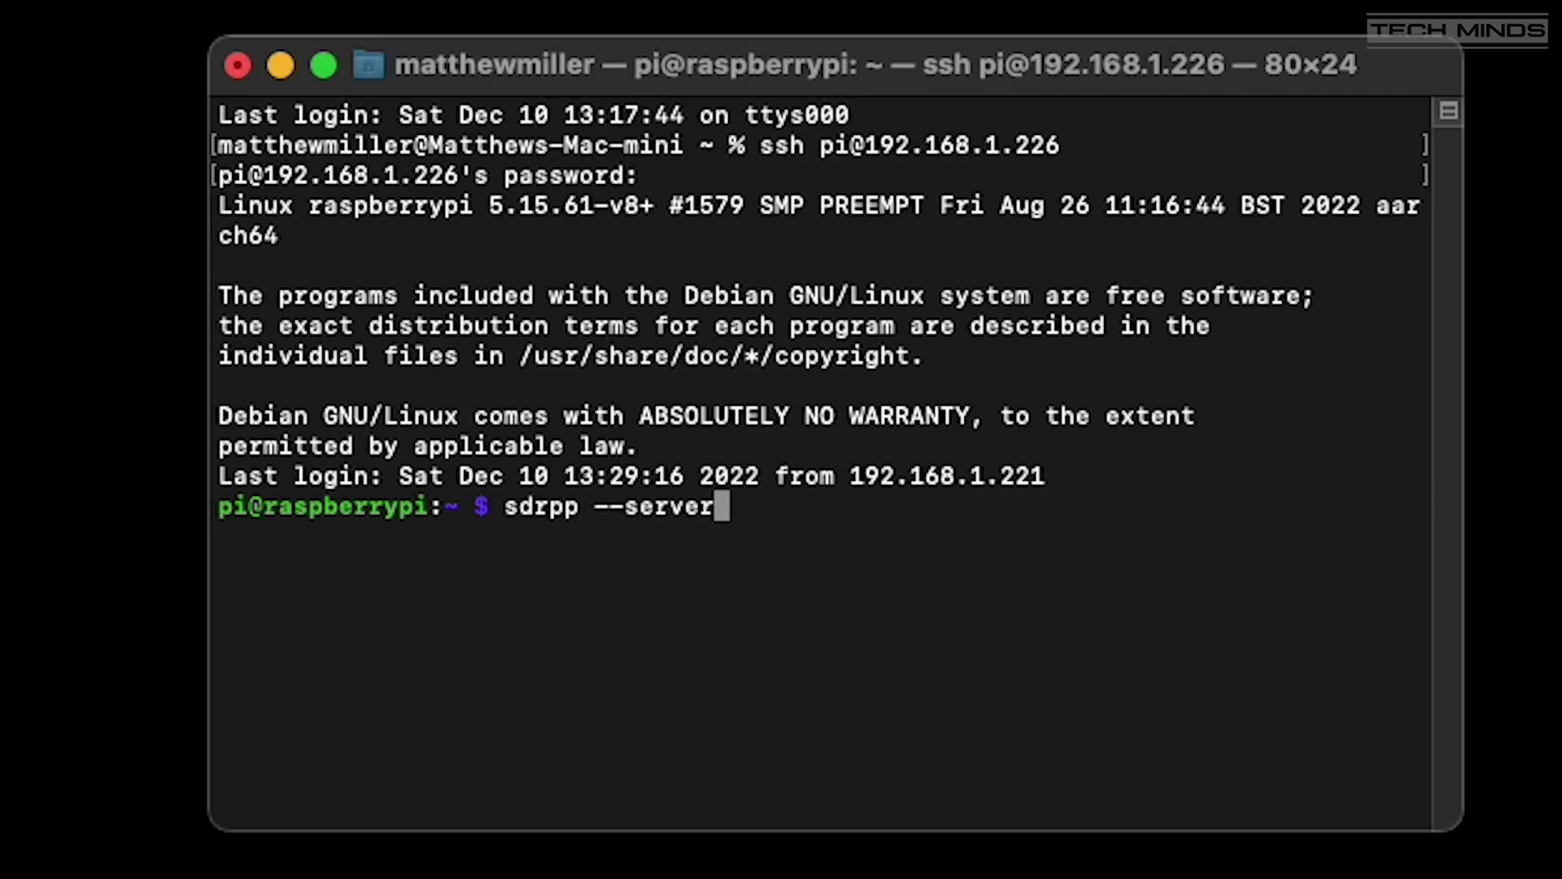
key("Return")
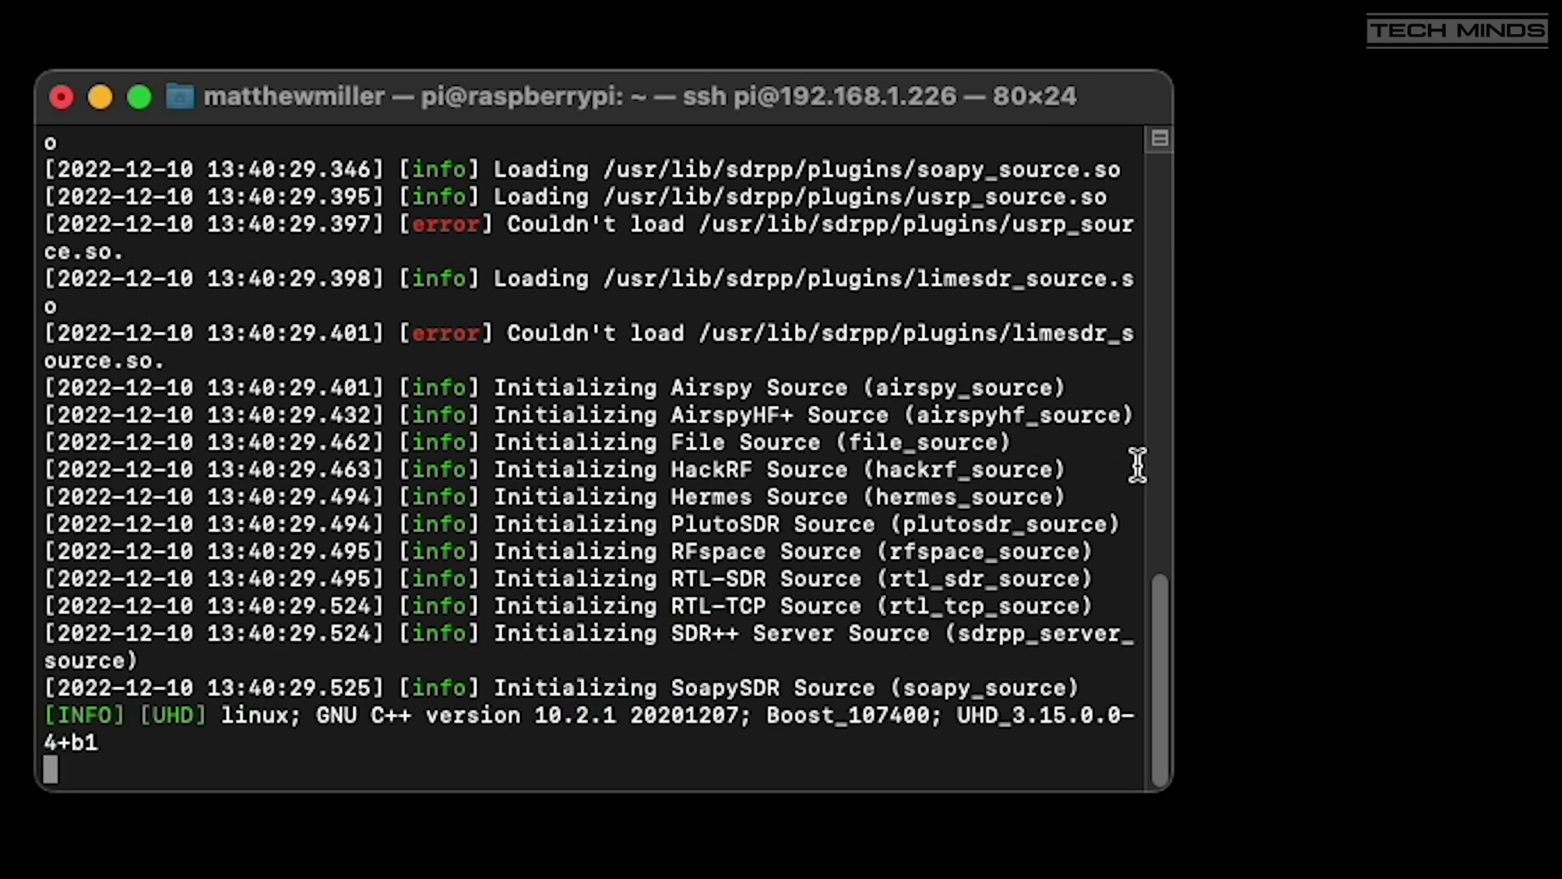
left_click_drag(1176, 492, 1542, 470)
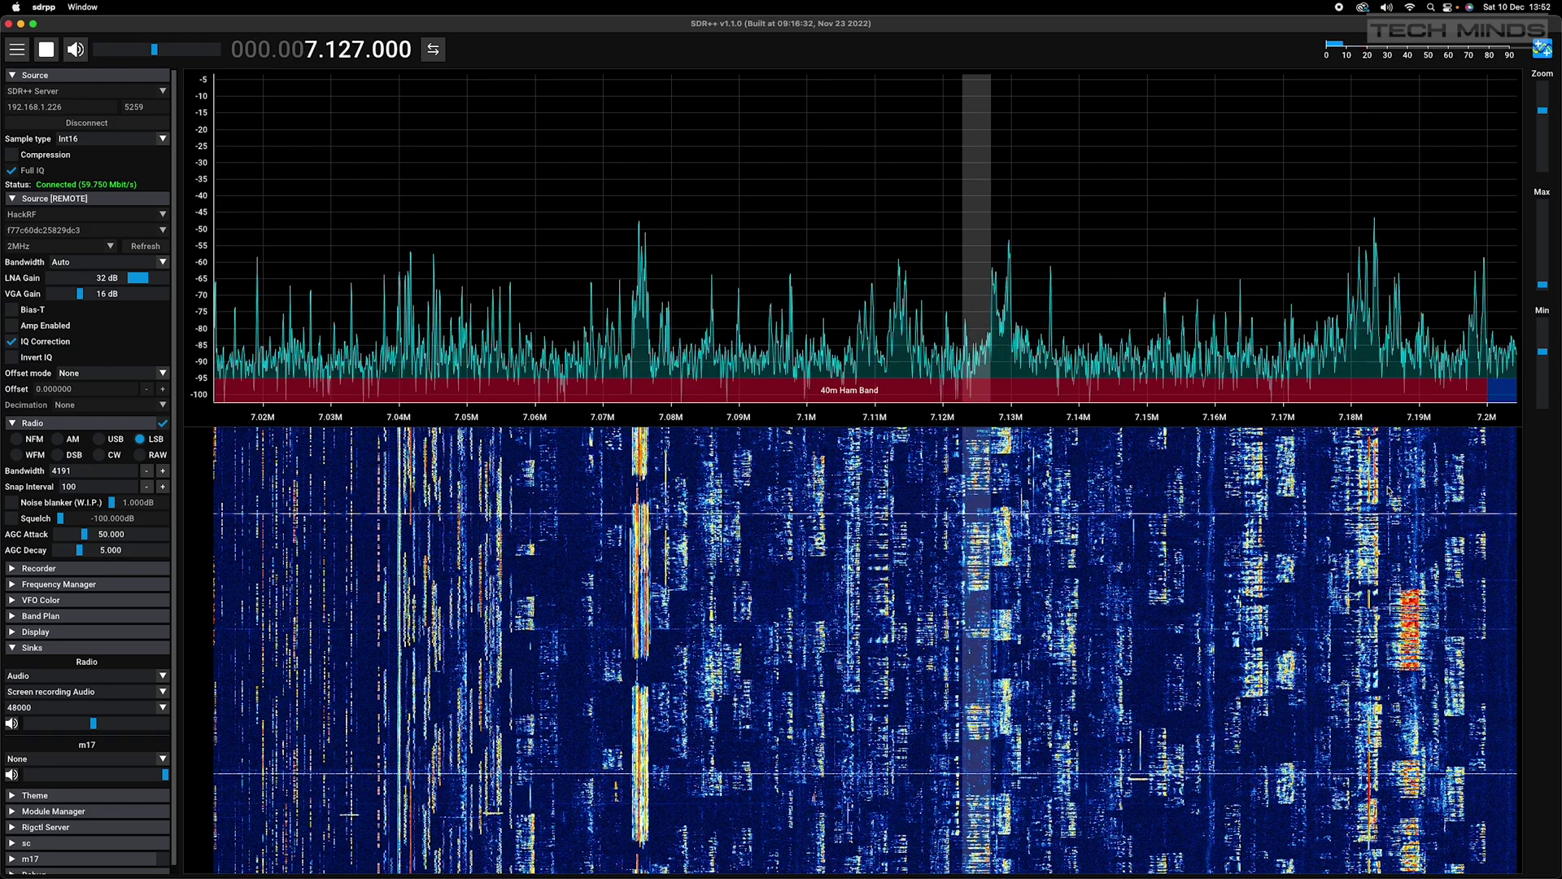
Tune the client to the signal near 7.183 MHz, nudging it to 7.183.900
left_click(1358, 244)
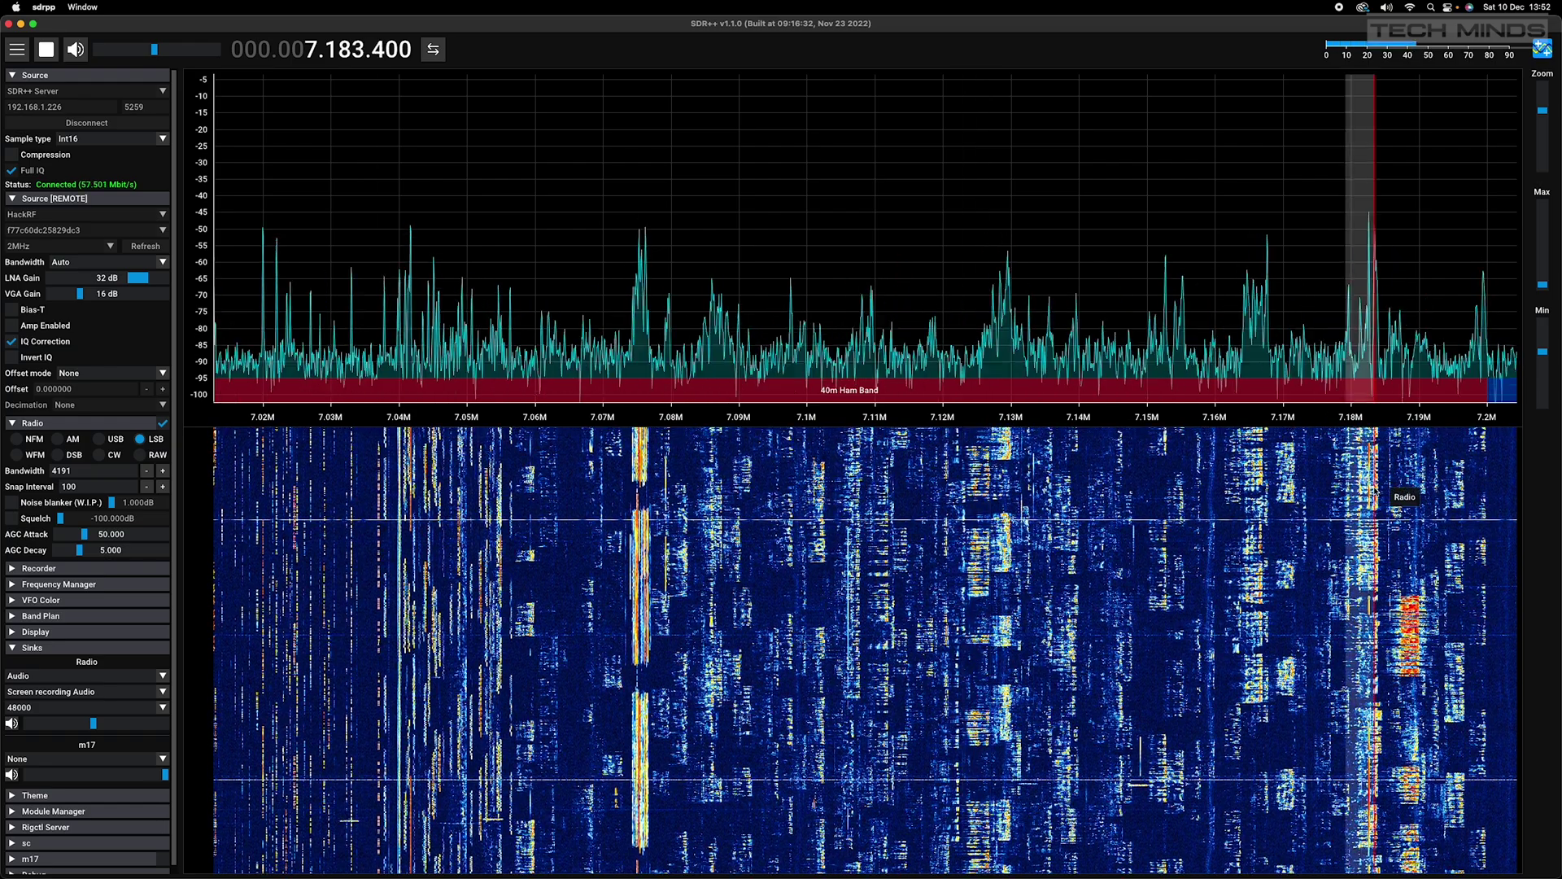
left_click(1378, 500)
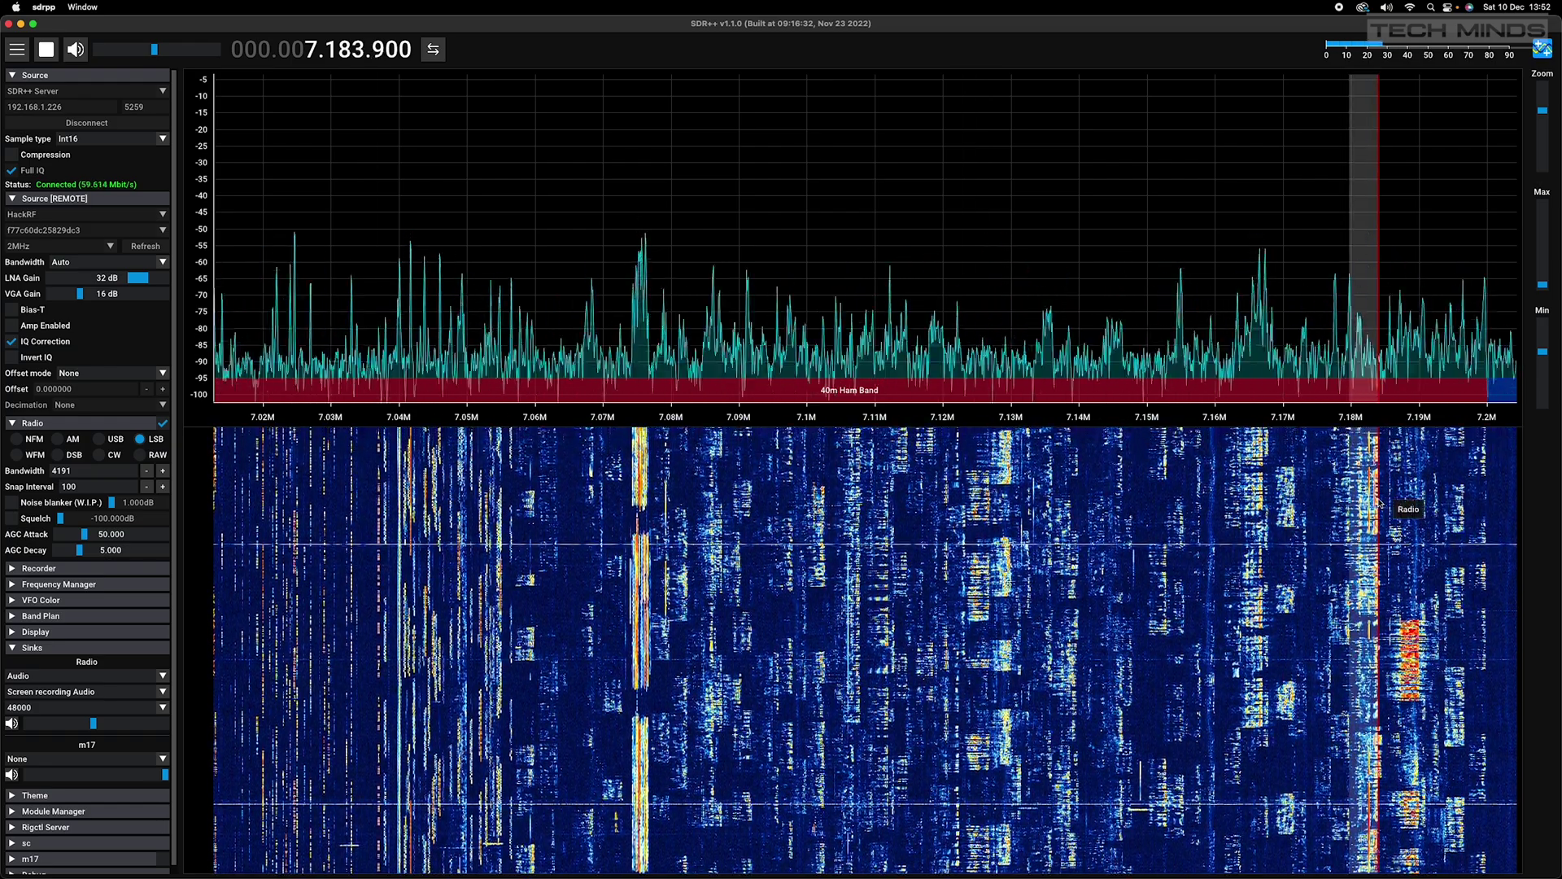
scroll(1378, 500, "up", 1)
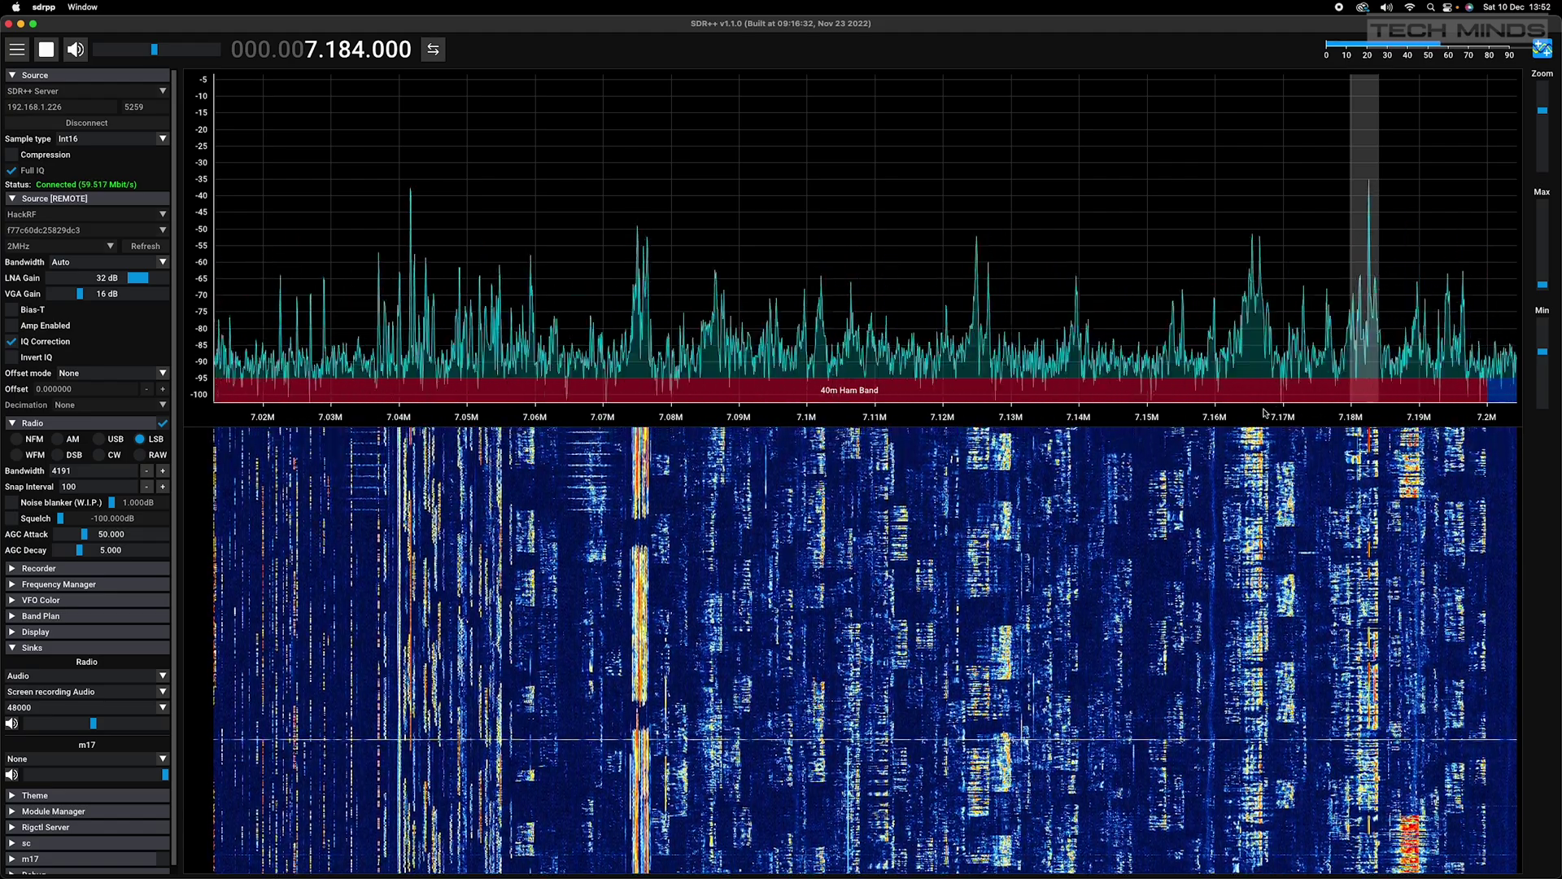
Drag the VFO to 7.190 MHz and fine-tune it to 7.190.070 LSB
left_click_drag(1366, 455, 1419, 455)
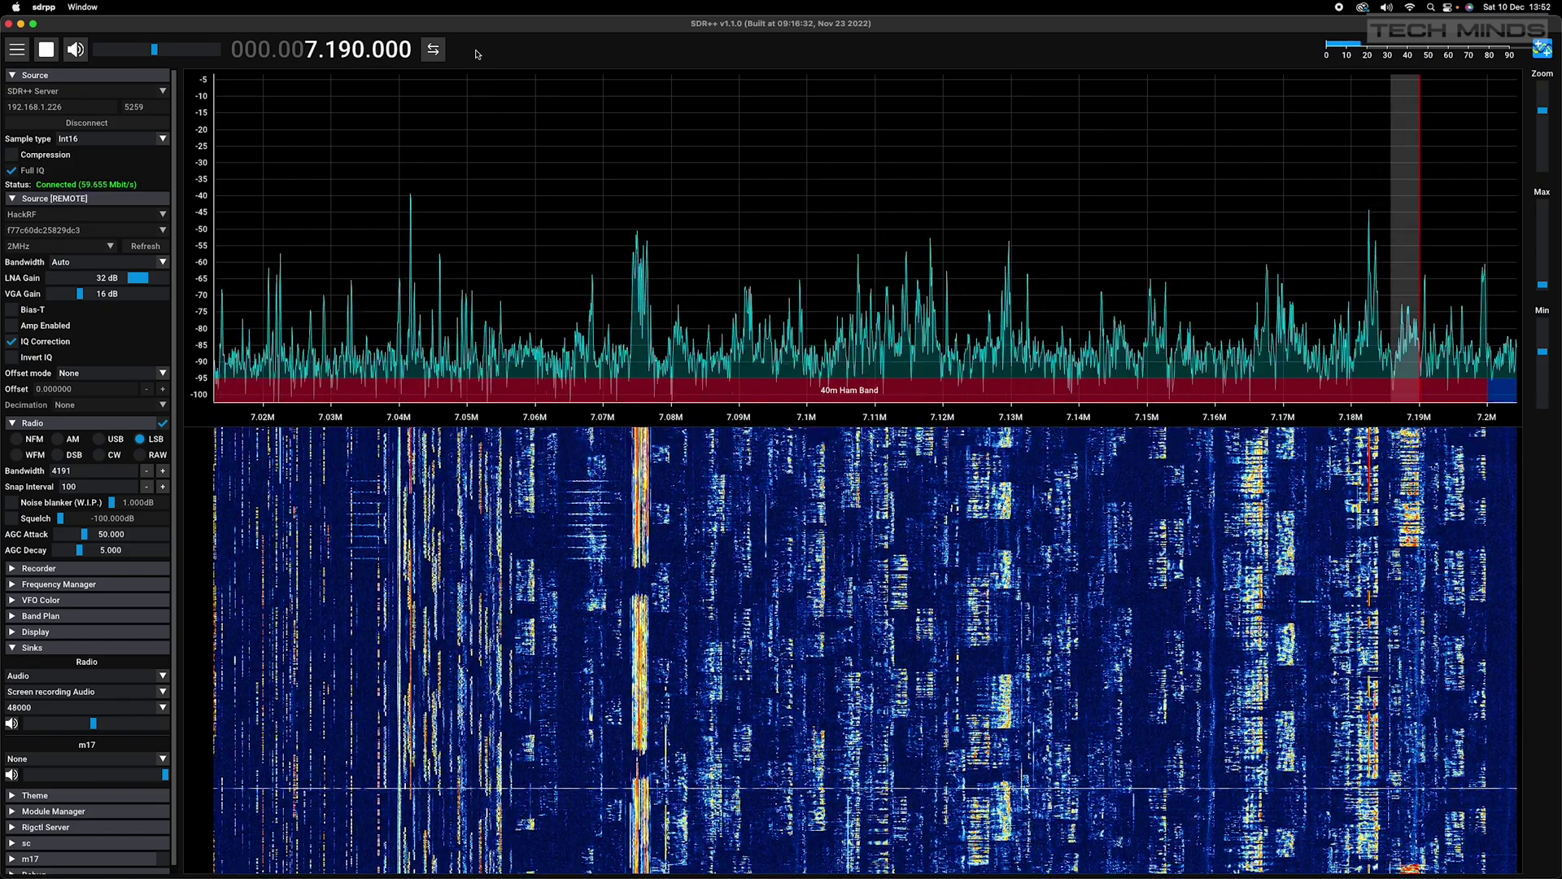
scroll(392, 48, "up", 3)
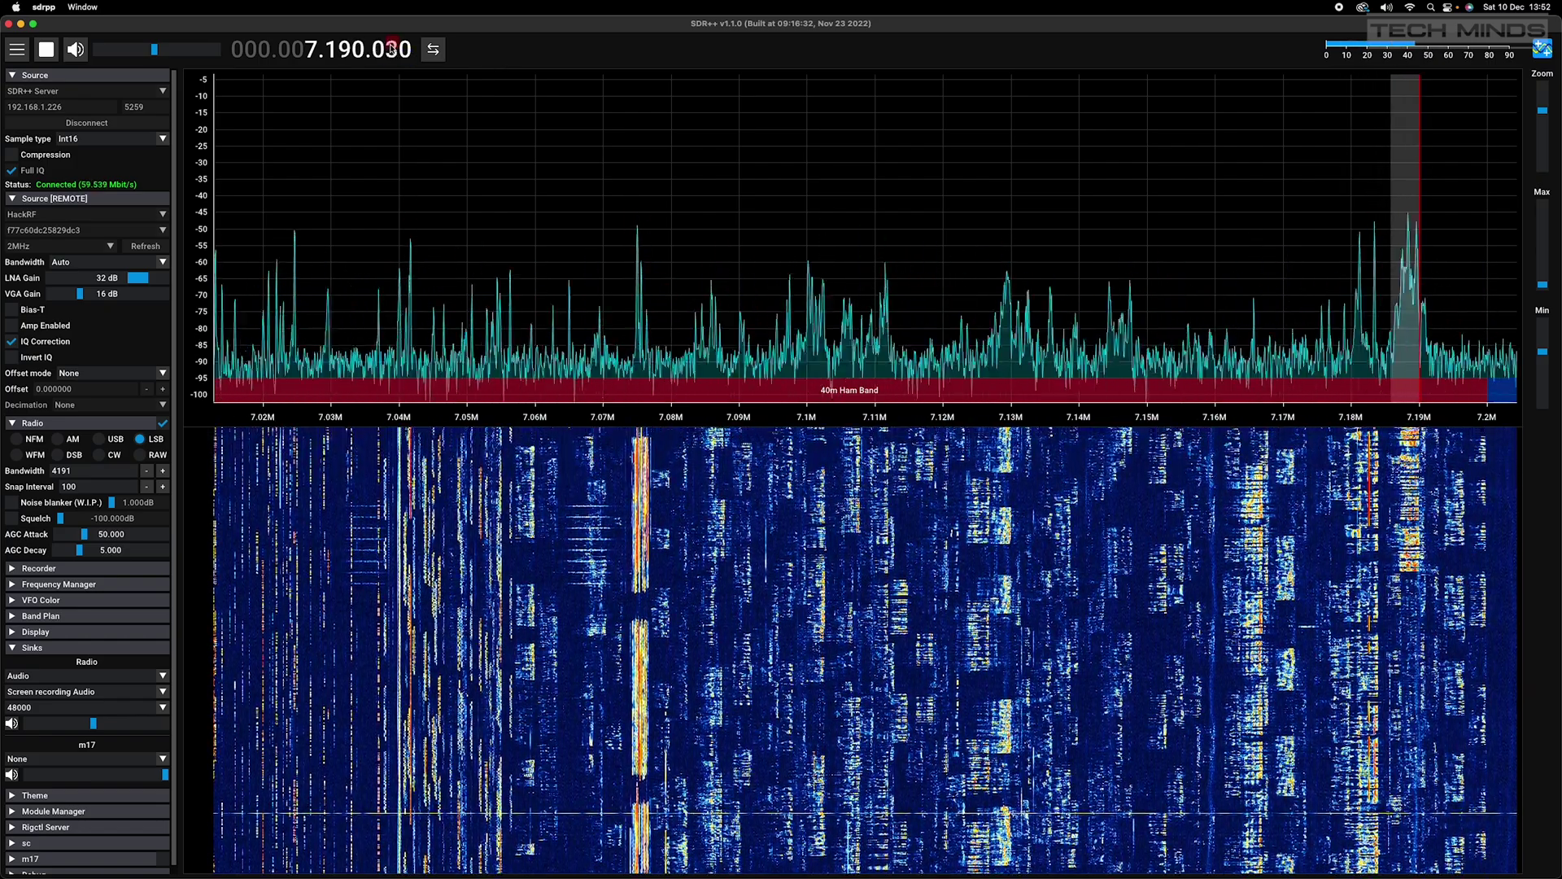
scroll(391, 49, "up", 2)
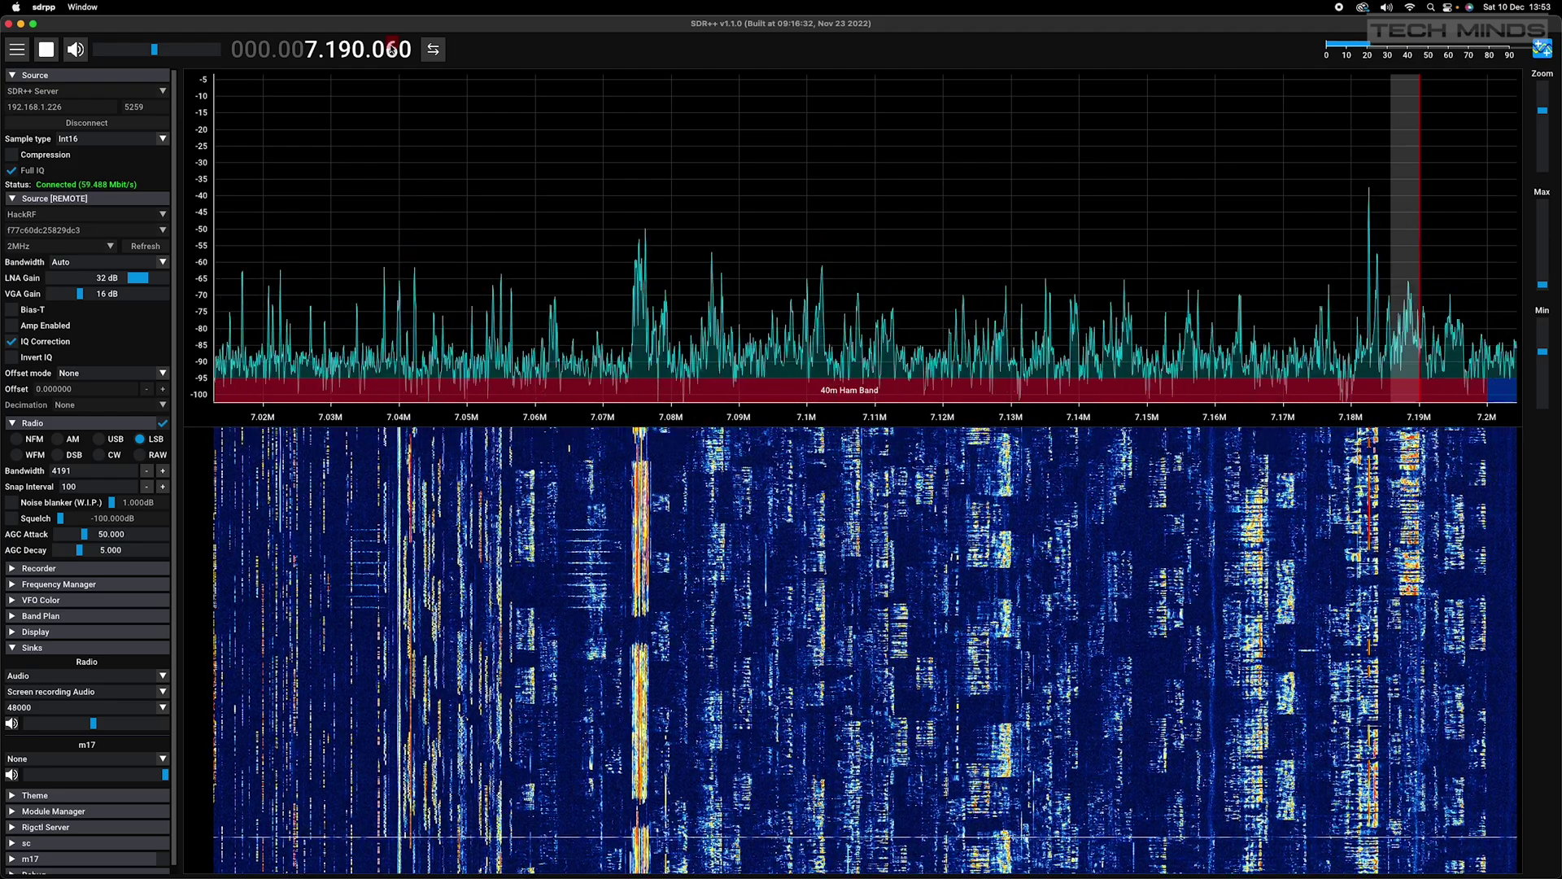
scroll(391, 48, "up", 1)
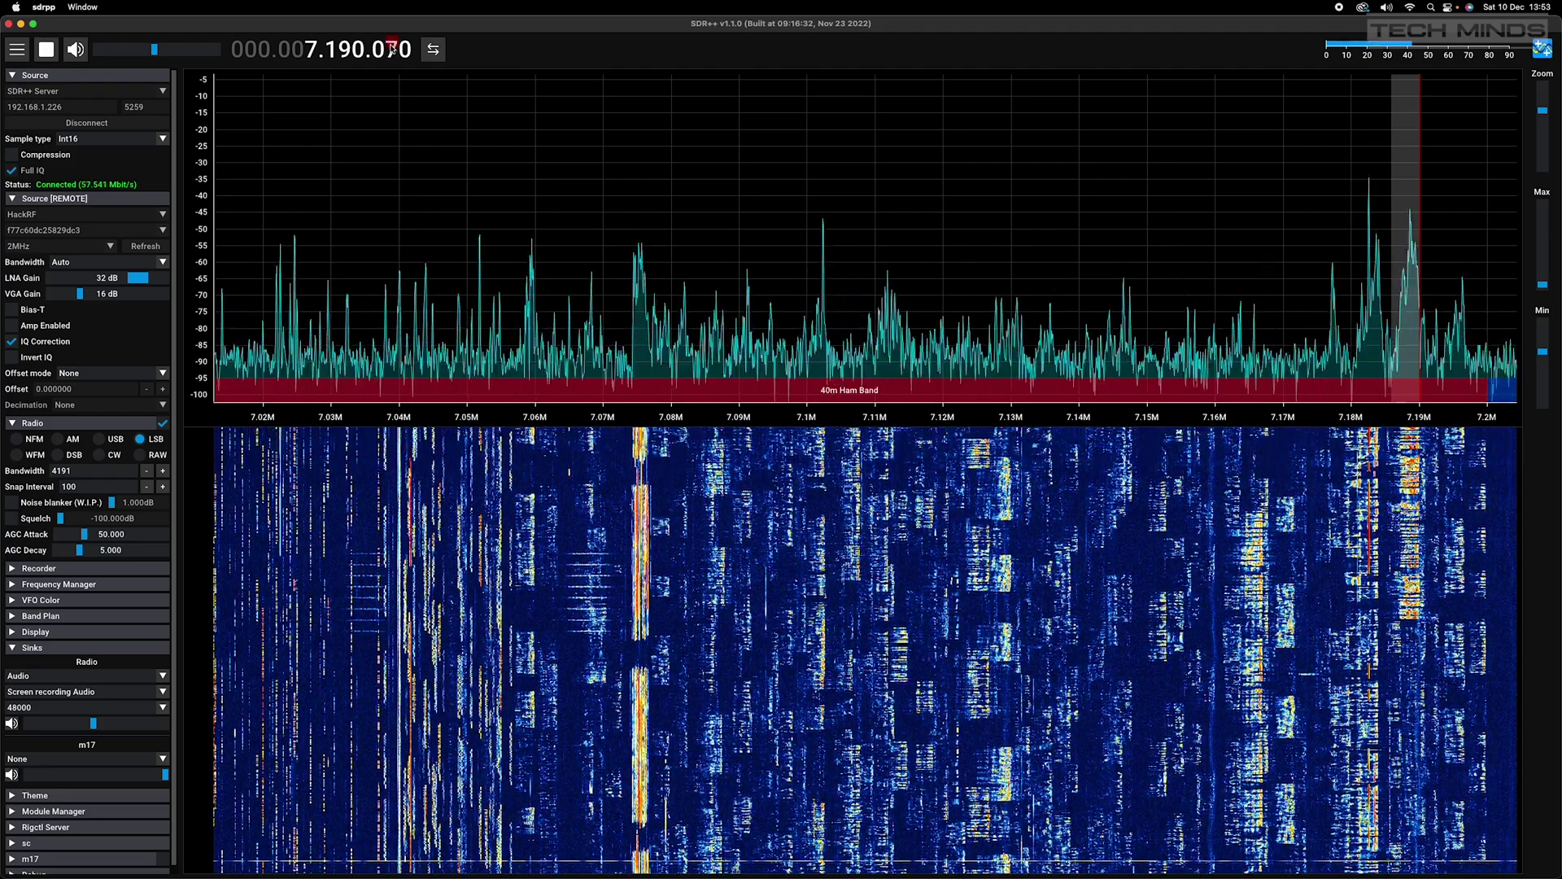